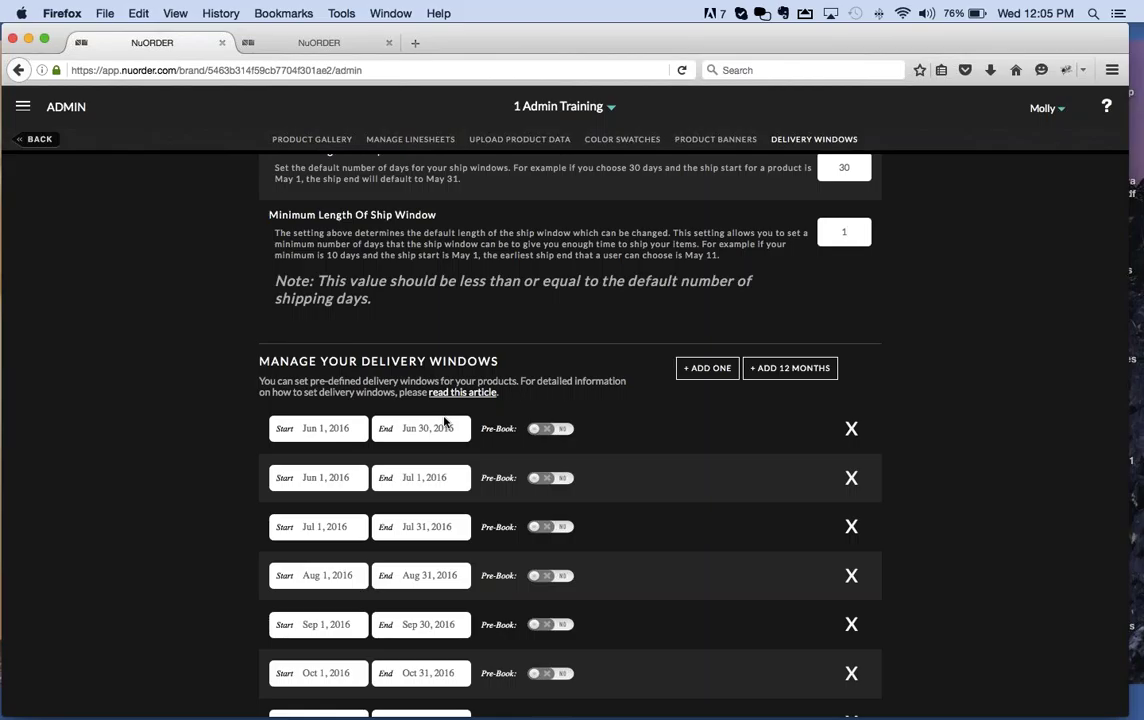
# Step: Add one delivery window to the list and set its start date to May 13, 2016
pyautogui.scroll(-3, 446, 421)
pyautogui.scroll(-1, 570, 430)
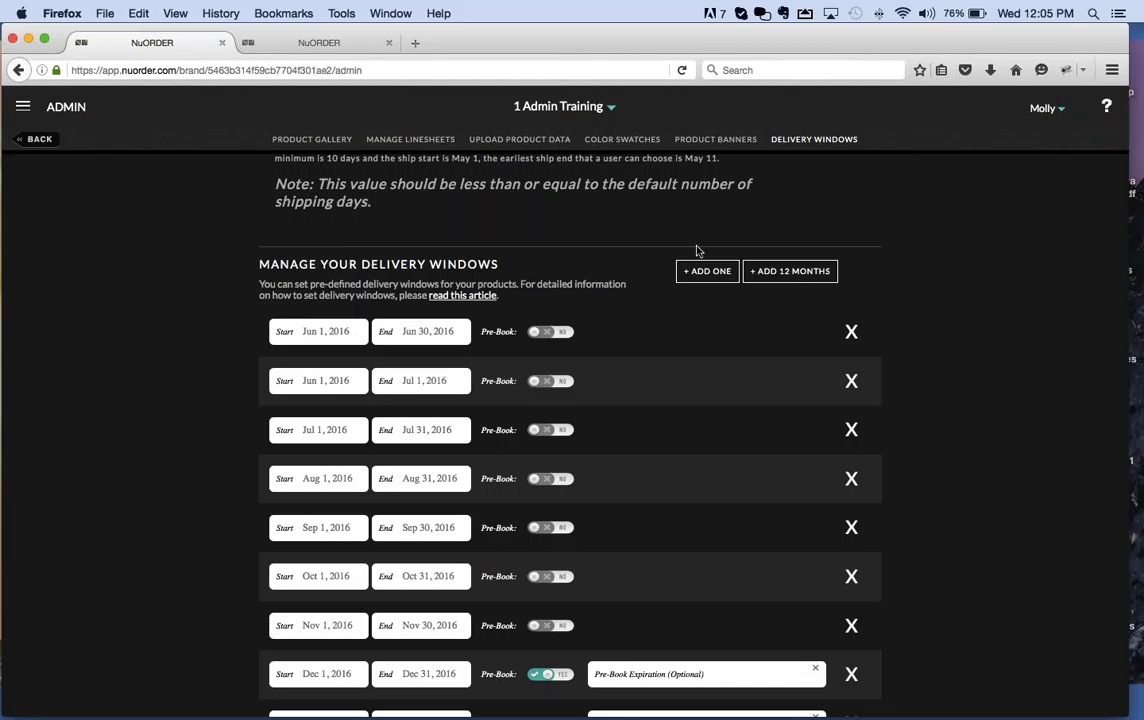
pyautogui.click(707, 274)
pyautogui.scroll(-5, 707, 277)
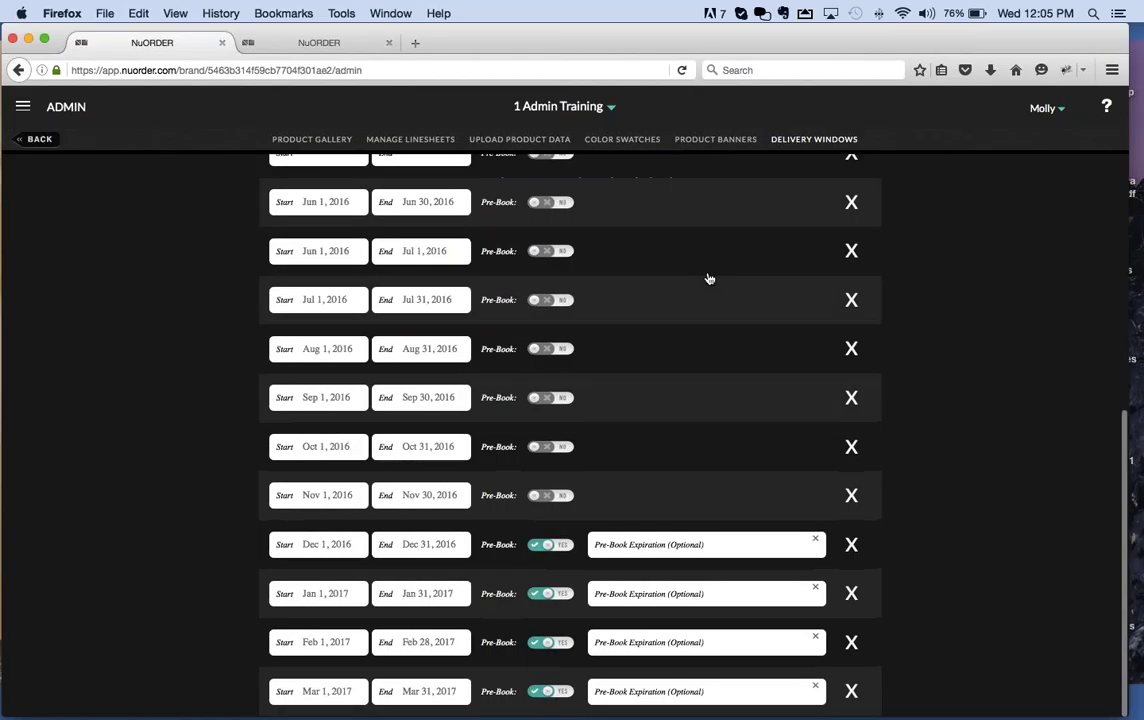
pyautogui.scroll(6, 623, 327)
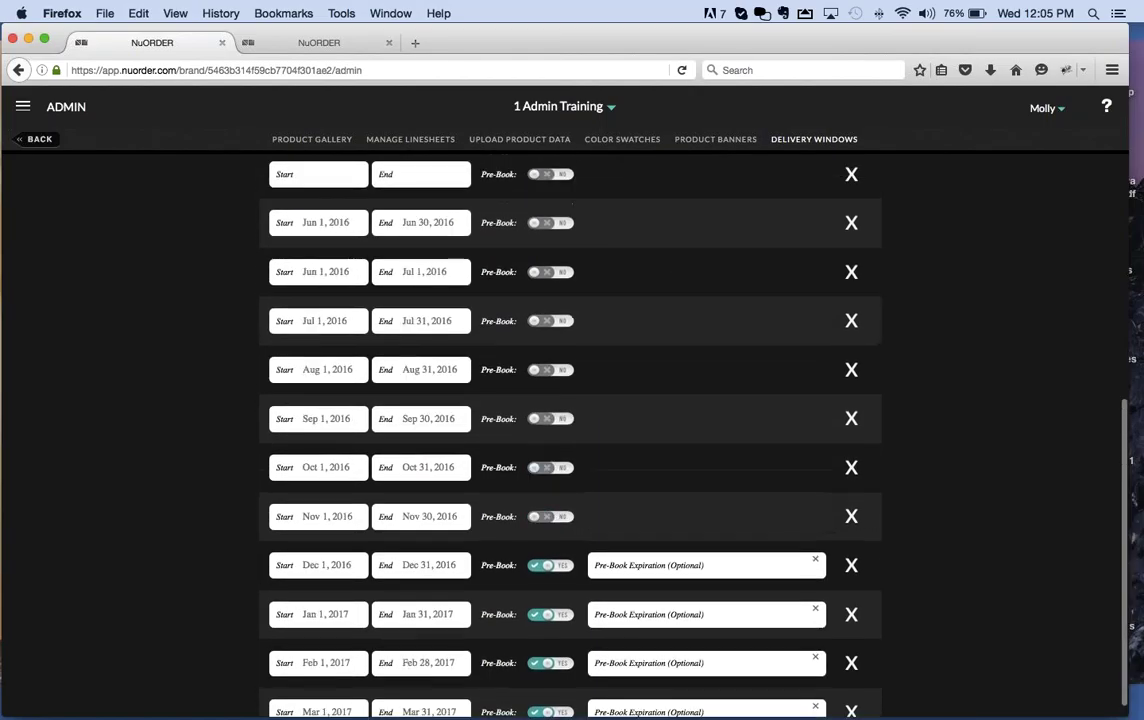
pyautogui.click(339, 428)
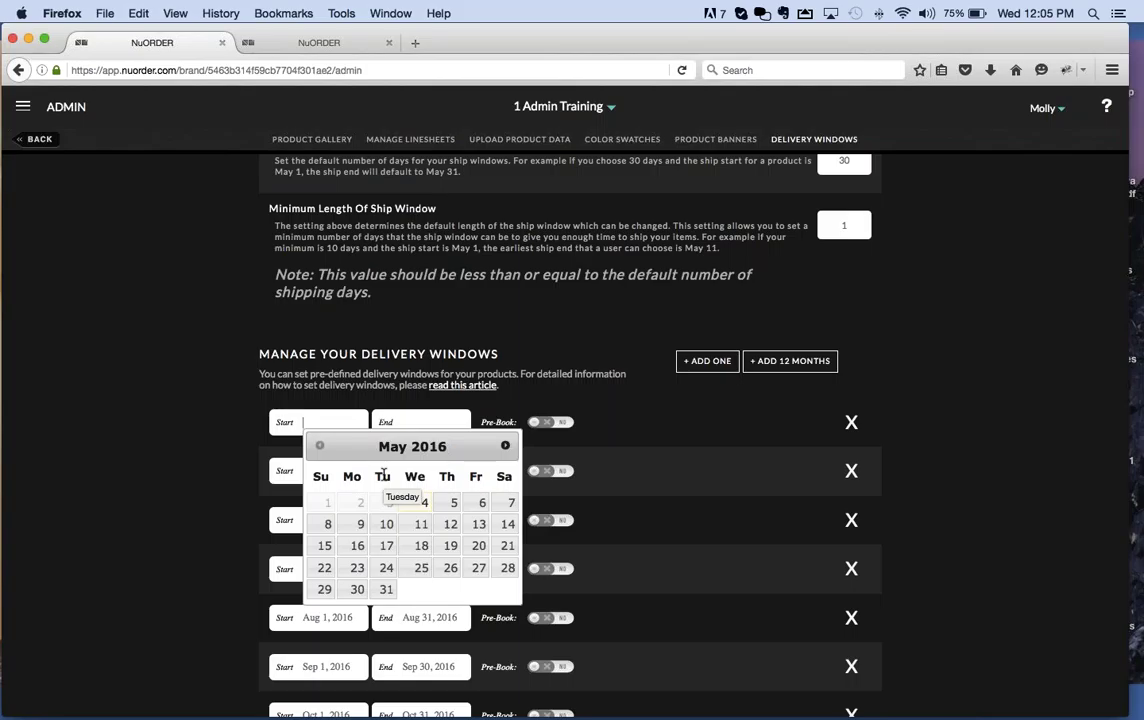
pyautogui.click(478, 526)
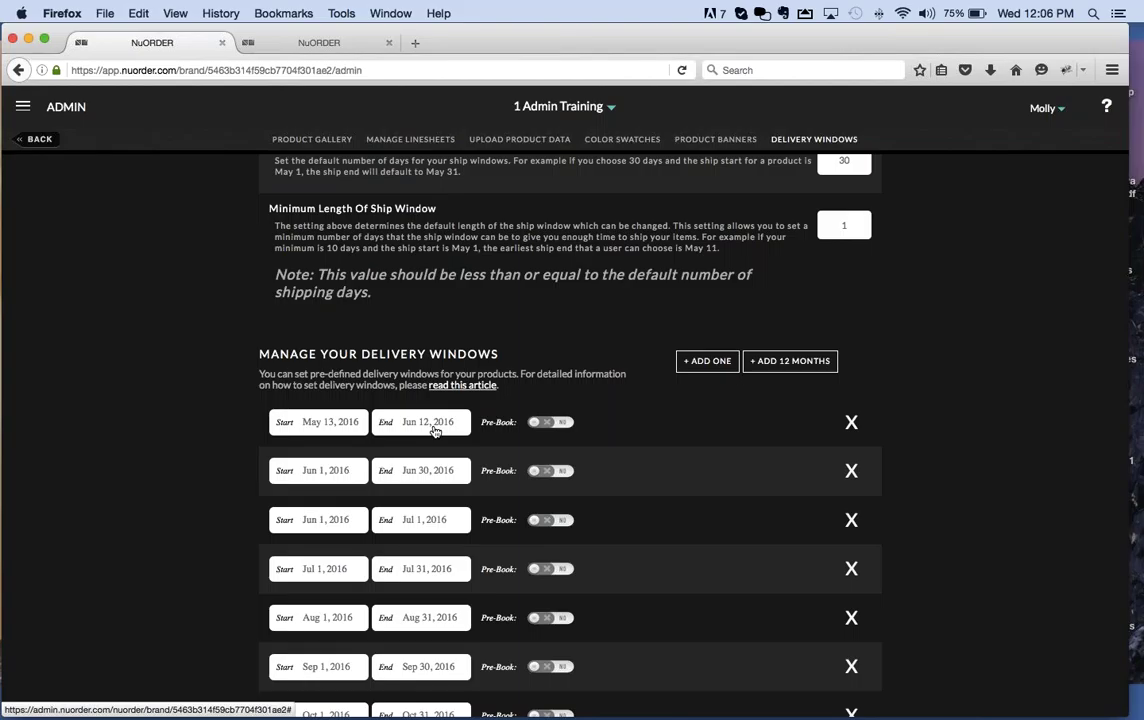
# Step: Look at the optional pre-book expiration date picker of the Dec 1 – Dec 31, 2016 delivery window without choosing a date
pyautogui.scroll(-2, 435, 430)
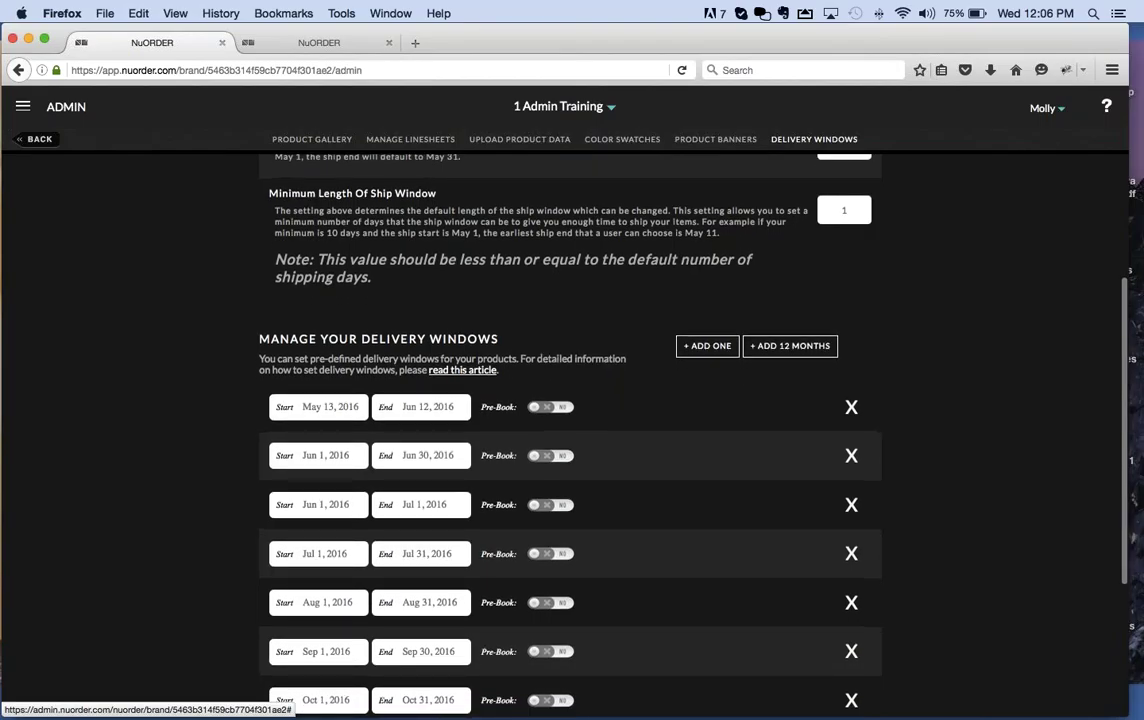
pyautogui.scroll(-8, 570, 430)
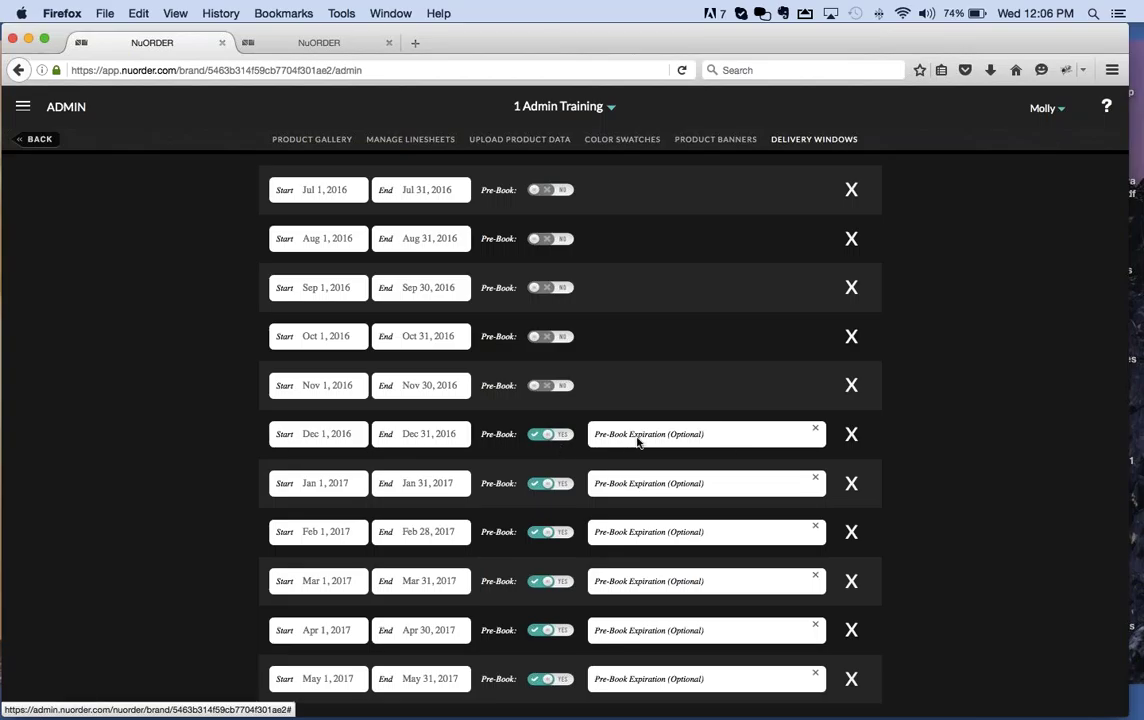
pyautogui.click(757, 444)
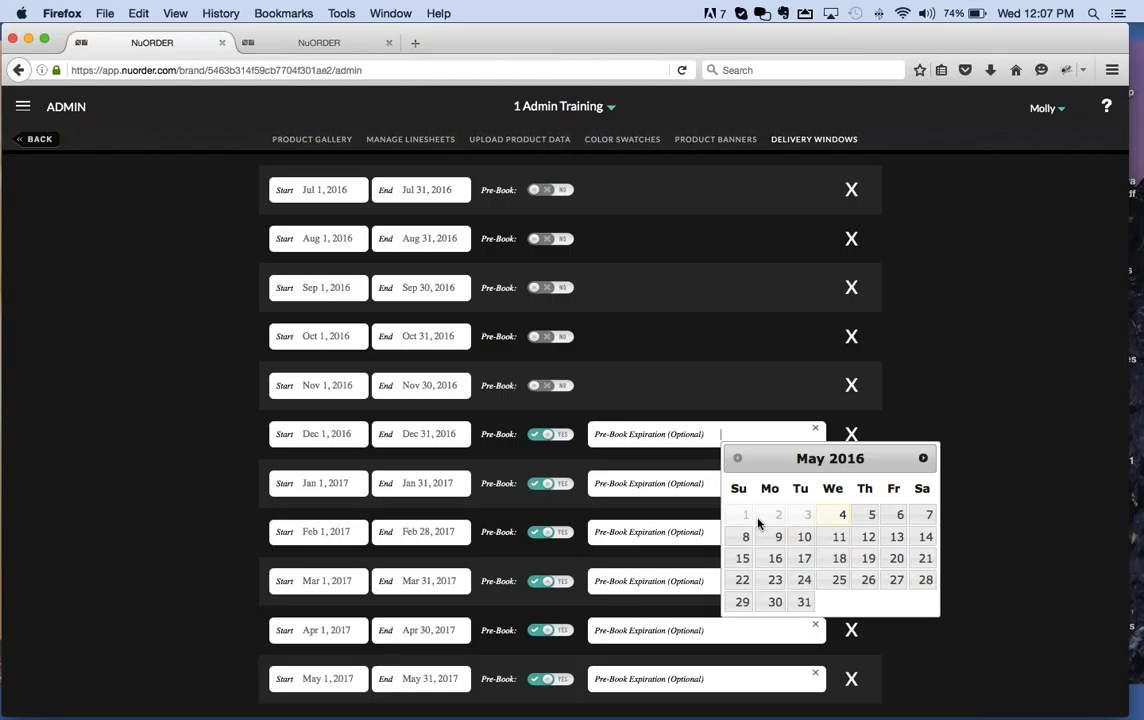
pyautogui.click(705, 393)
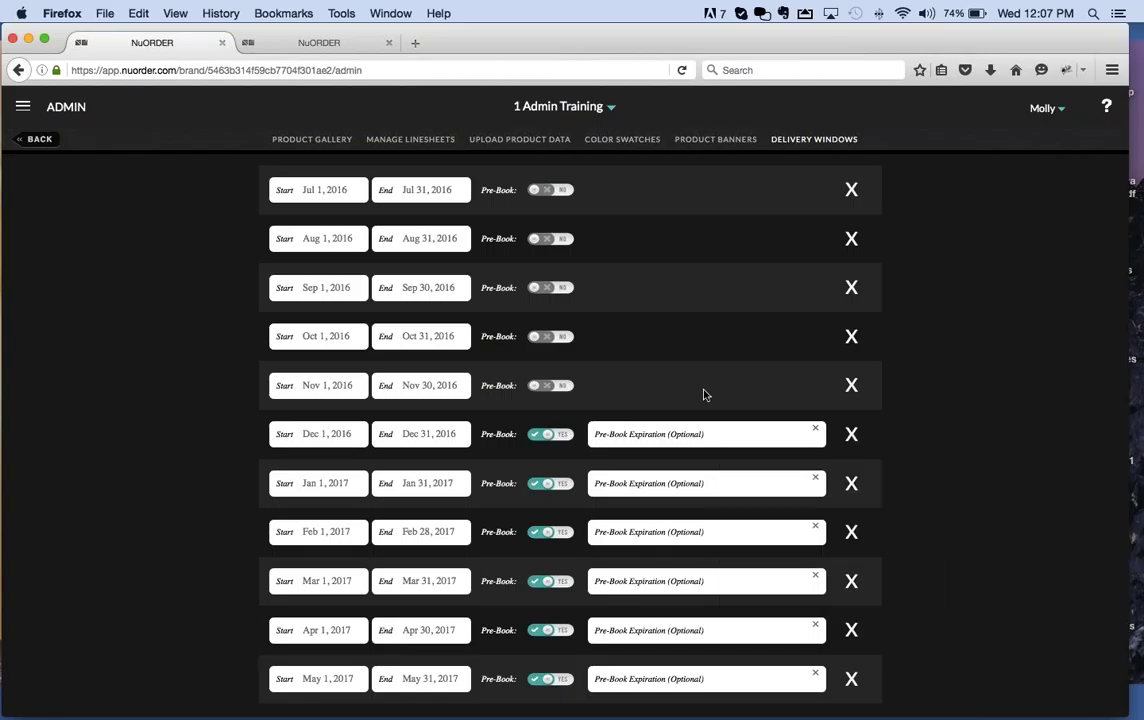
# Step: Delete the delivery window that starts May 13, 2016 and confirm the deletion
pyautogui.scroll(10, 705, 393)
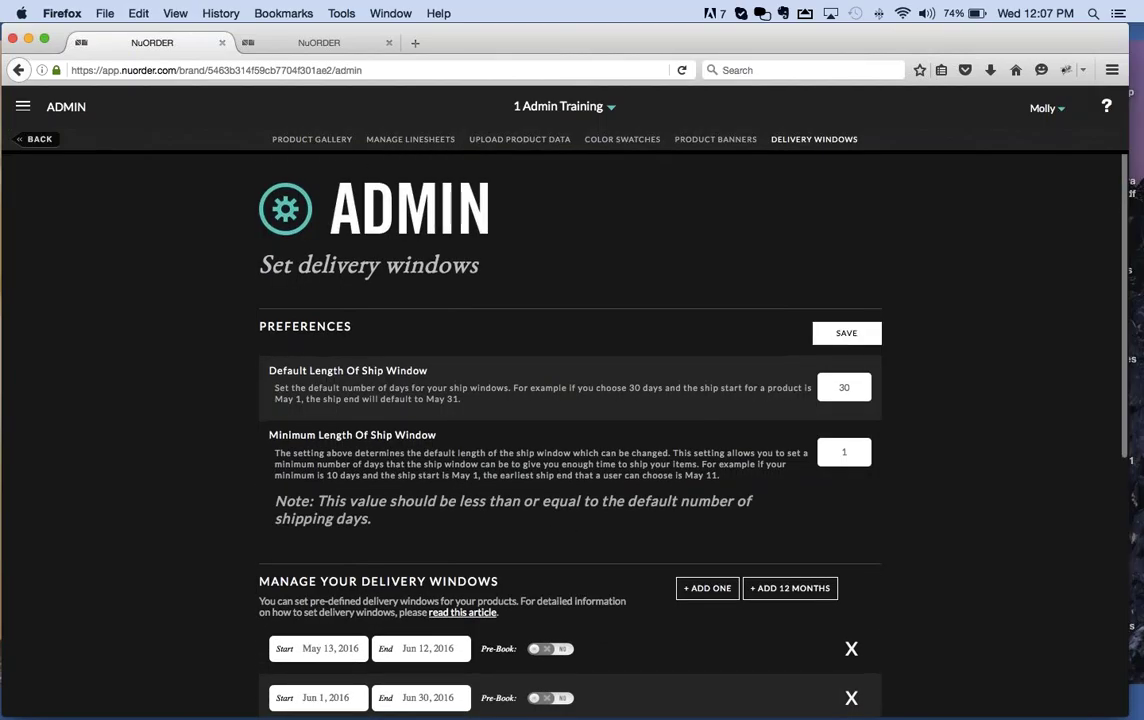
pyautogui.scroll(-5, 465, 403)
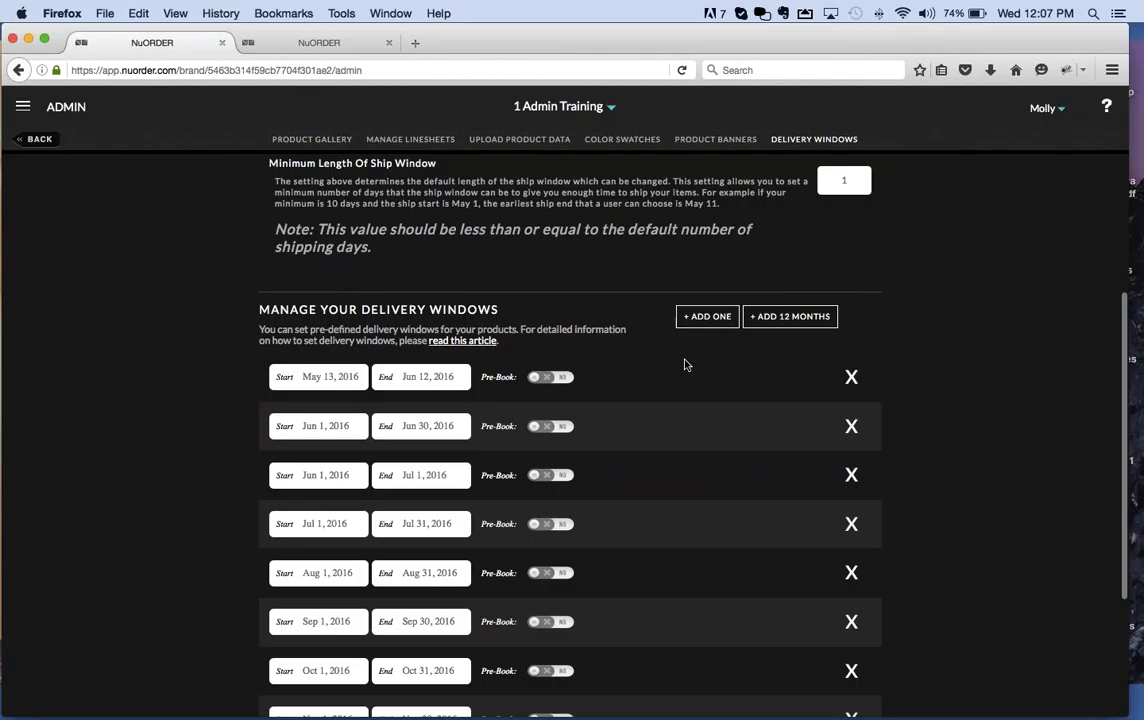
pyautogui.click(851, 378)
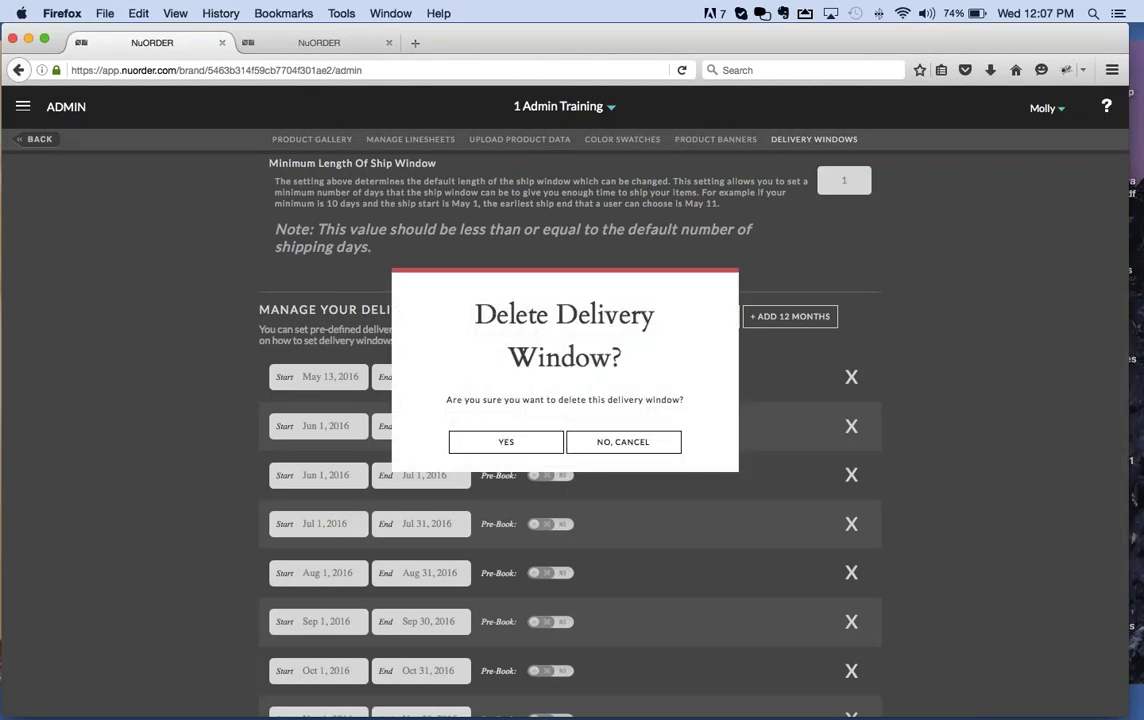
pyautogui.click(541, 445)
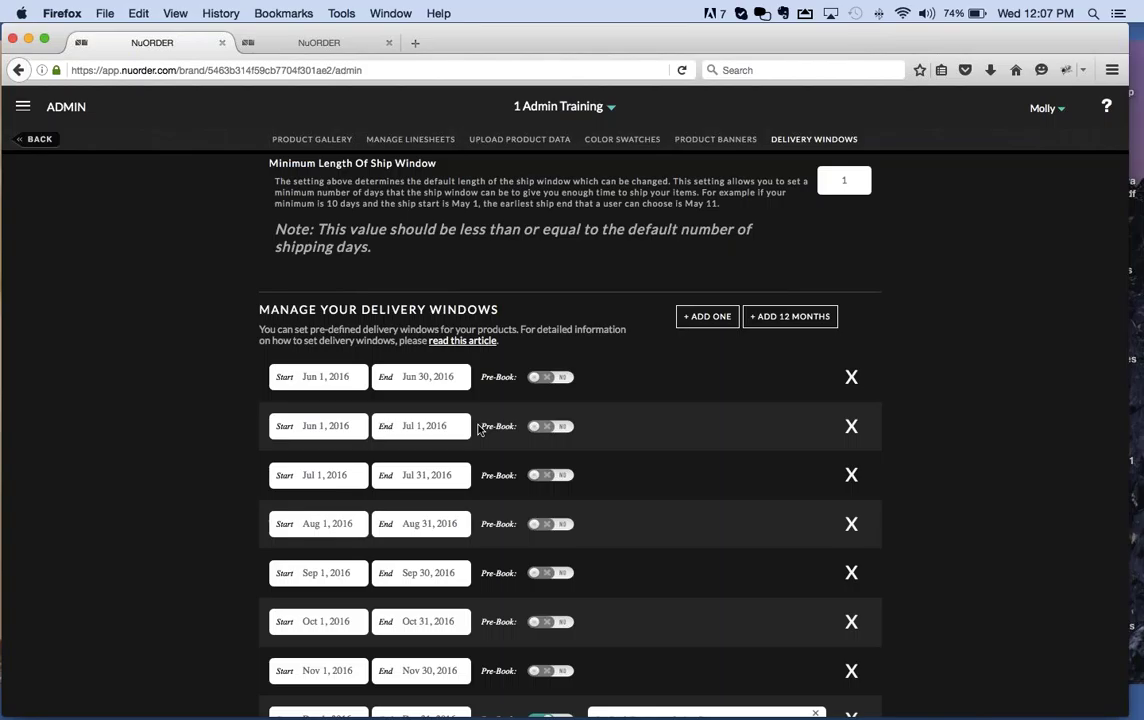
# Step: Switch to the wholesale browser tab, browse all products and open the details of the Georgia Peplum Top
pyautogui.click(356, 48)
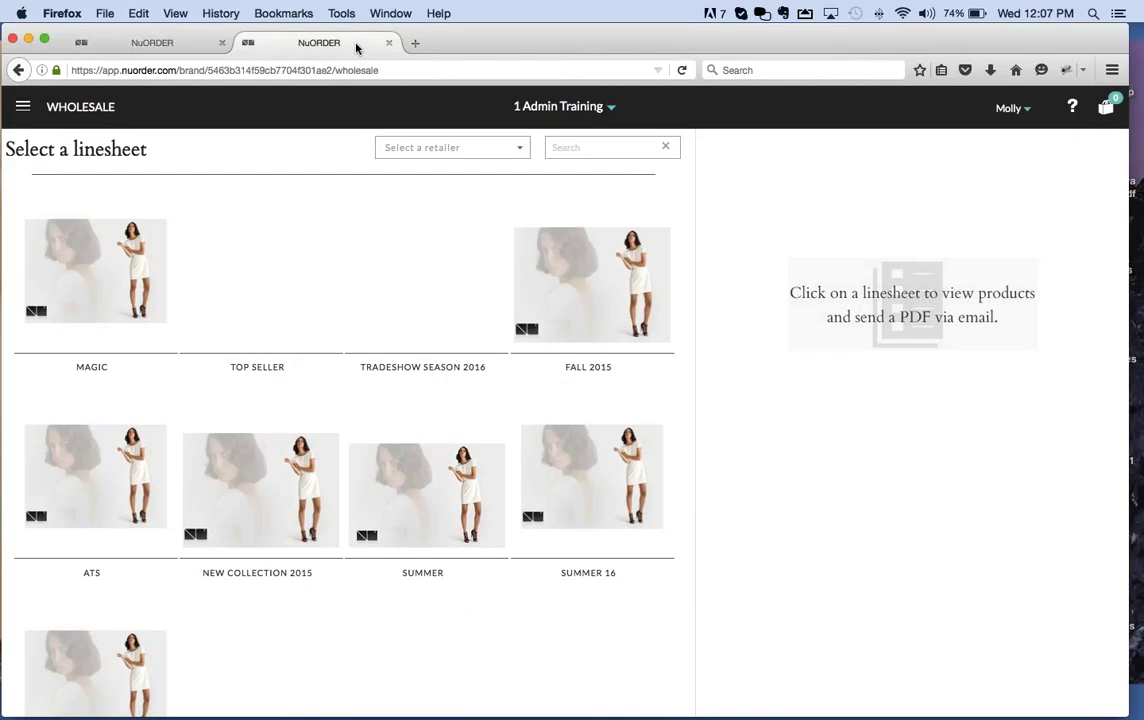
pyautogui.click(22, 106)
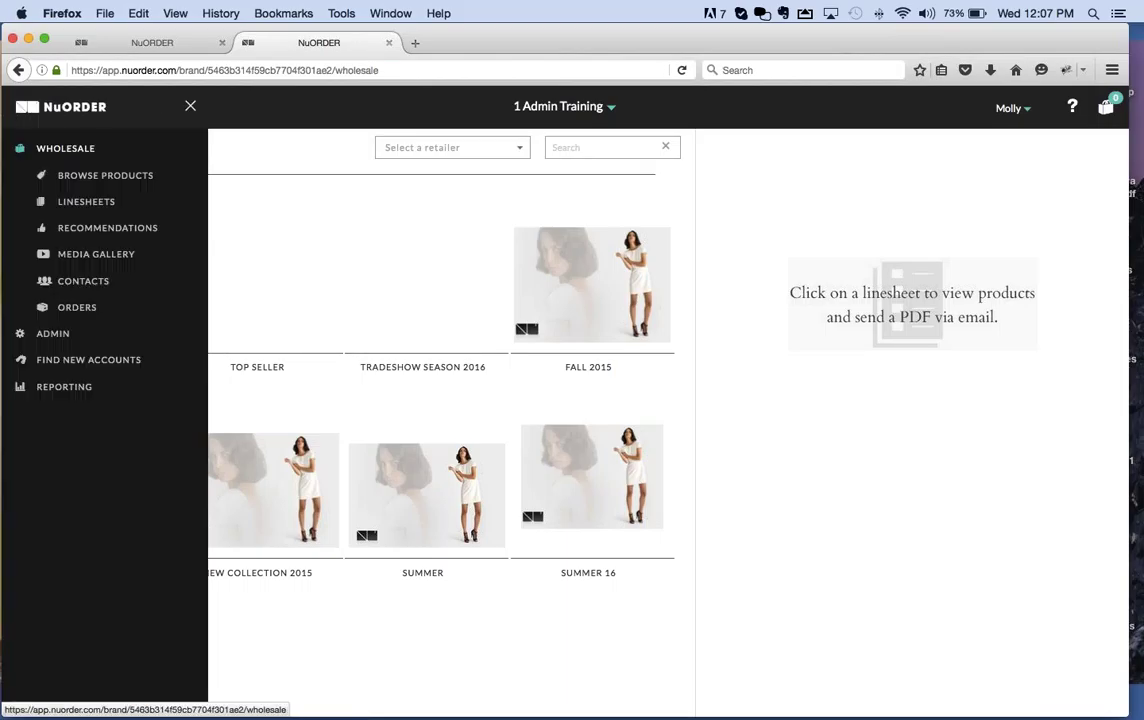
pyautogui.click(99, 176)
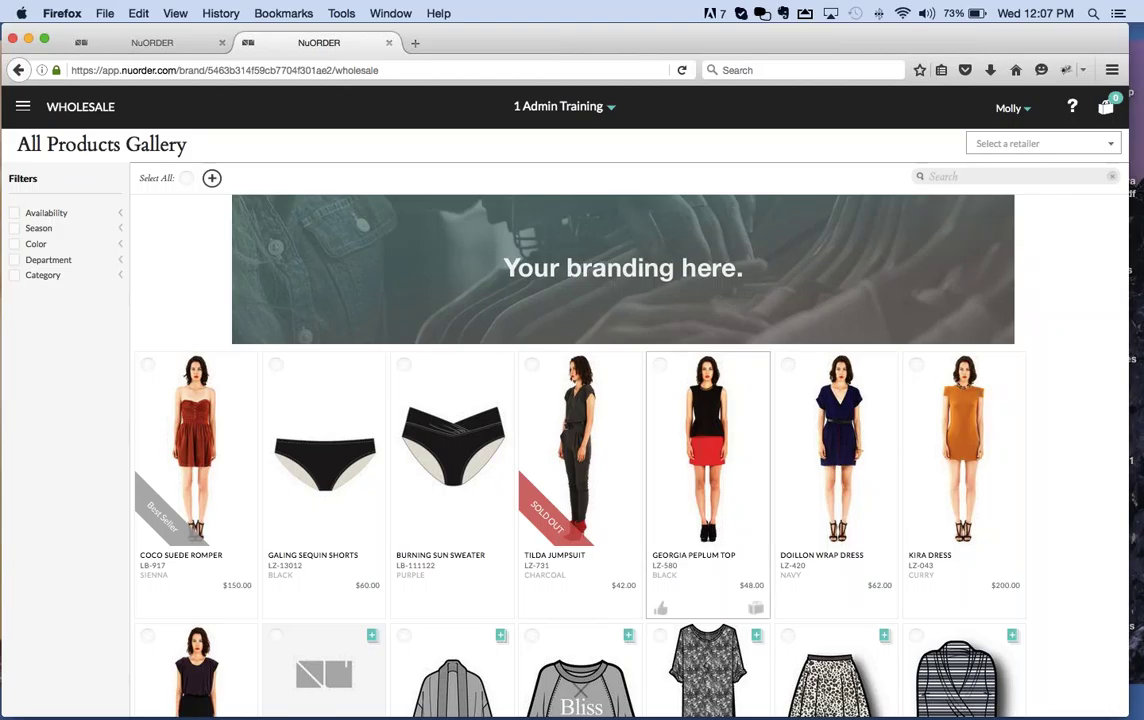
pyautogui.click(707, 450)
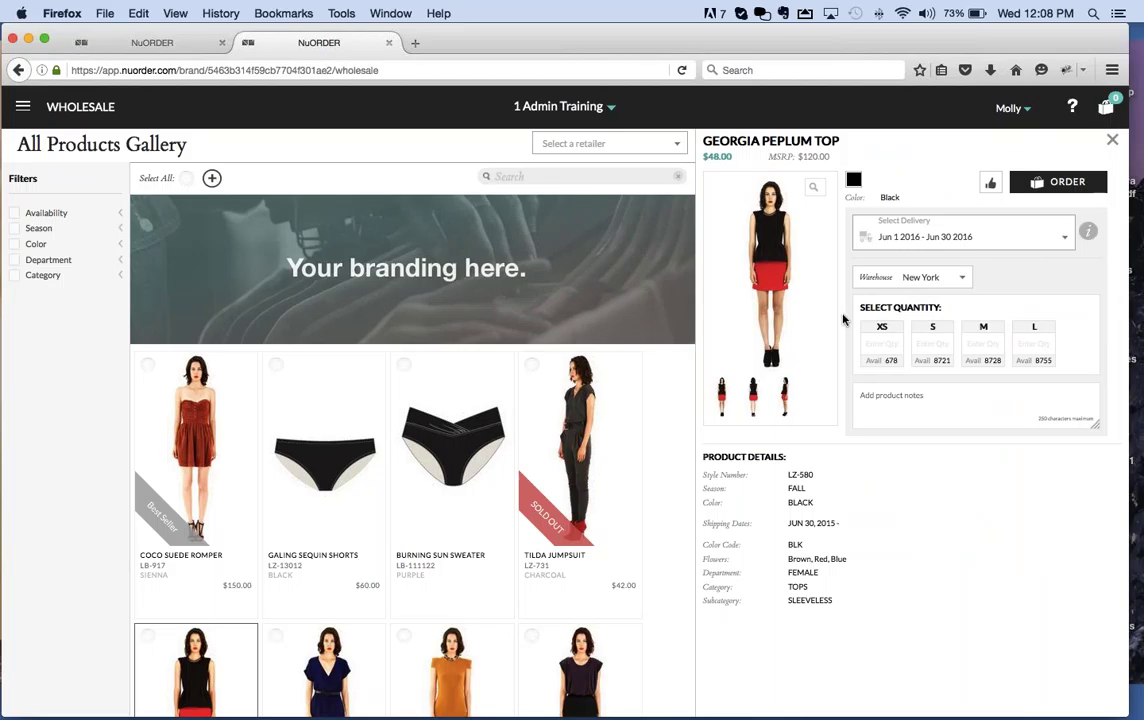
# Step: Review the delivery options of the Georgia Peplum Top and select Mar 1 2017 - Mar 31 2017 (Pre-Book)
pyautogui.click(928, 236)
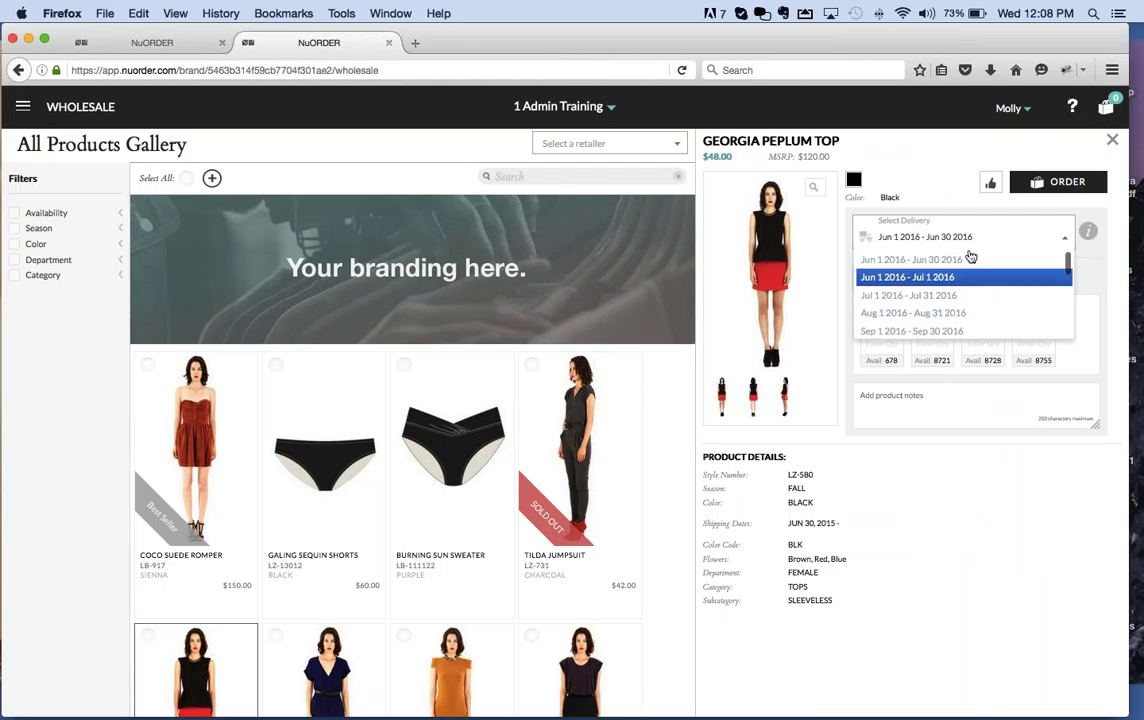
pyautogui.scroll(-1, 960, 280)
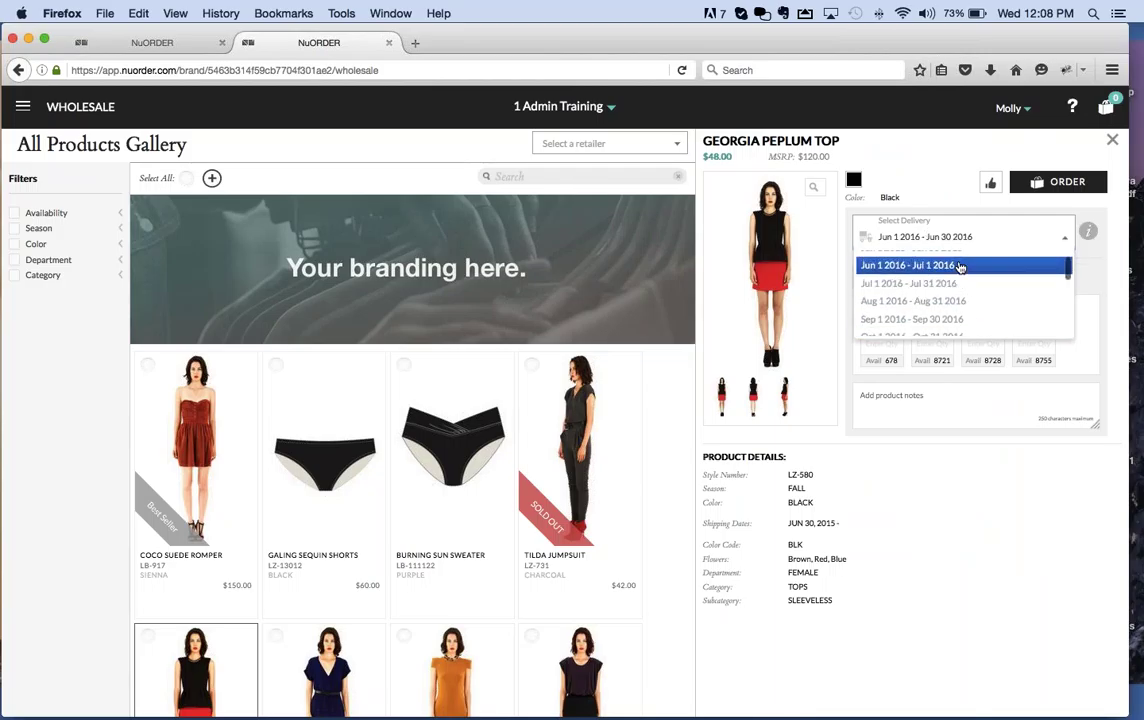
pyautogui.scroll(-7, 960, 267)
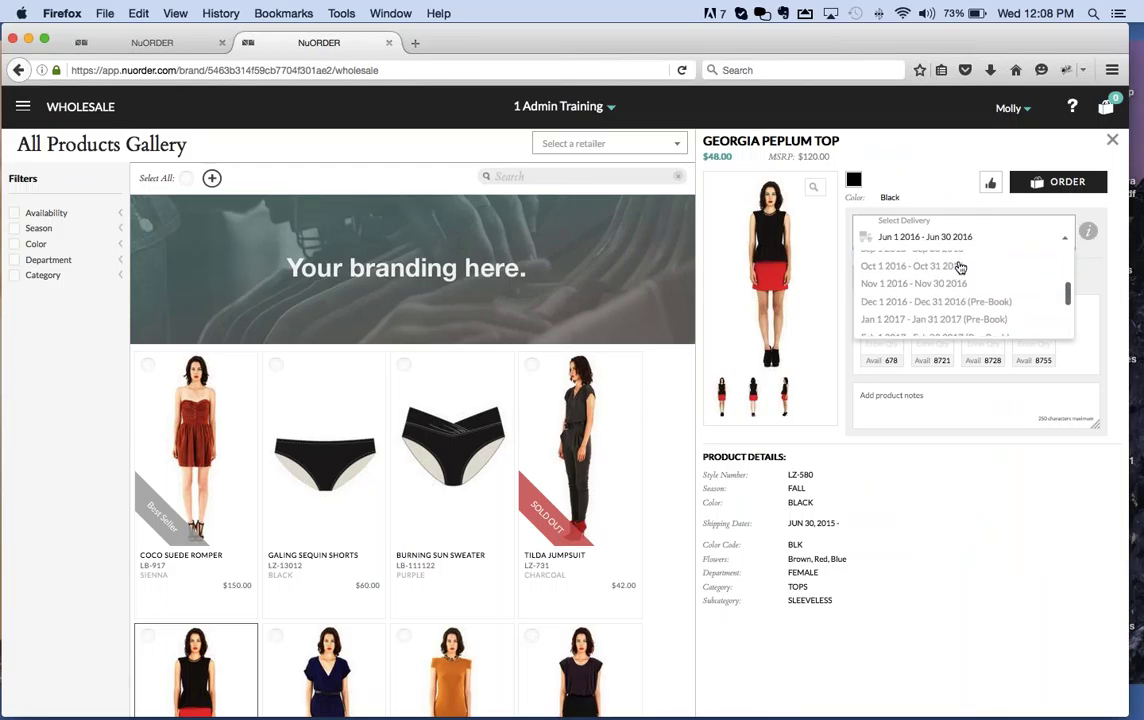
pyautogui.scroll(-2, 960, 267)
pyautogui.scroll(2, 960, 267)
pyautogui.scroll(-2, 960, 267)
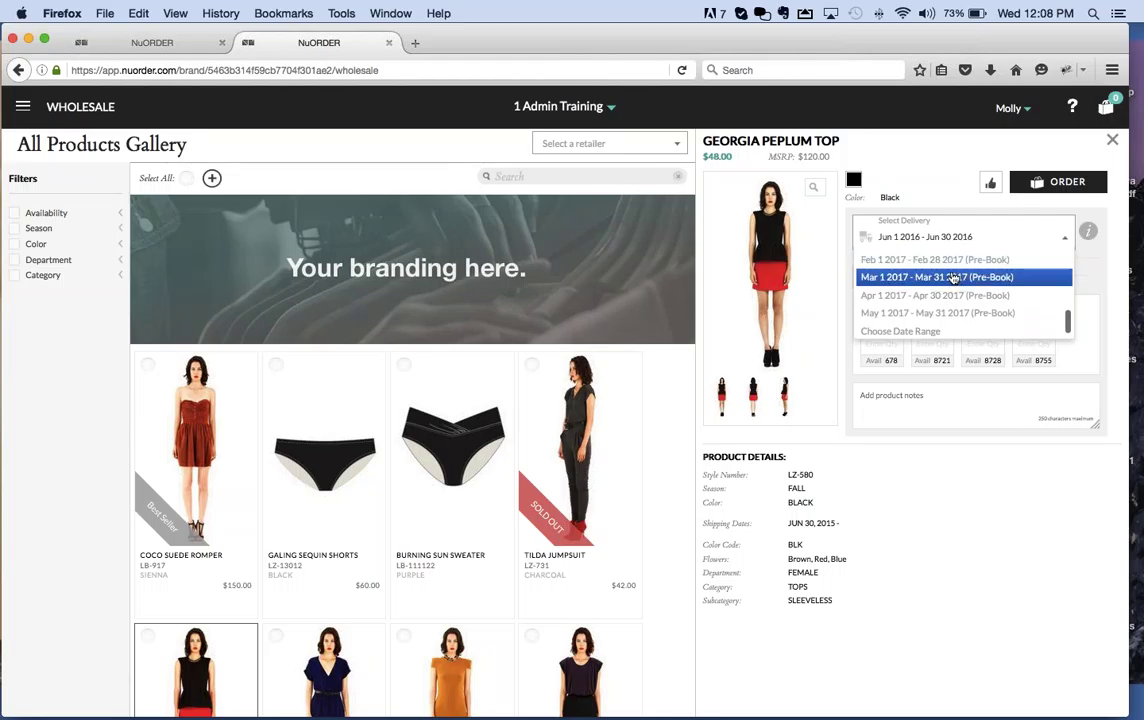
pyautogui.click(953, 277)
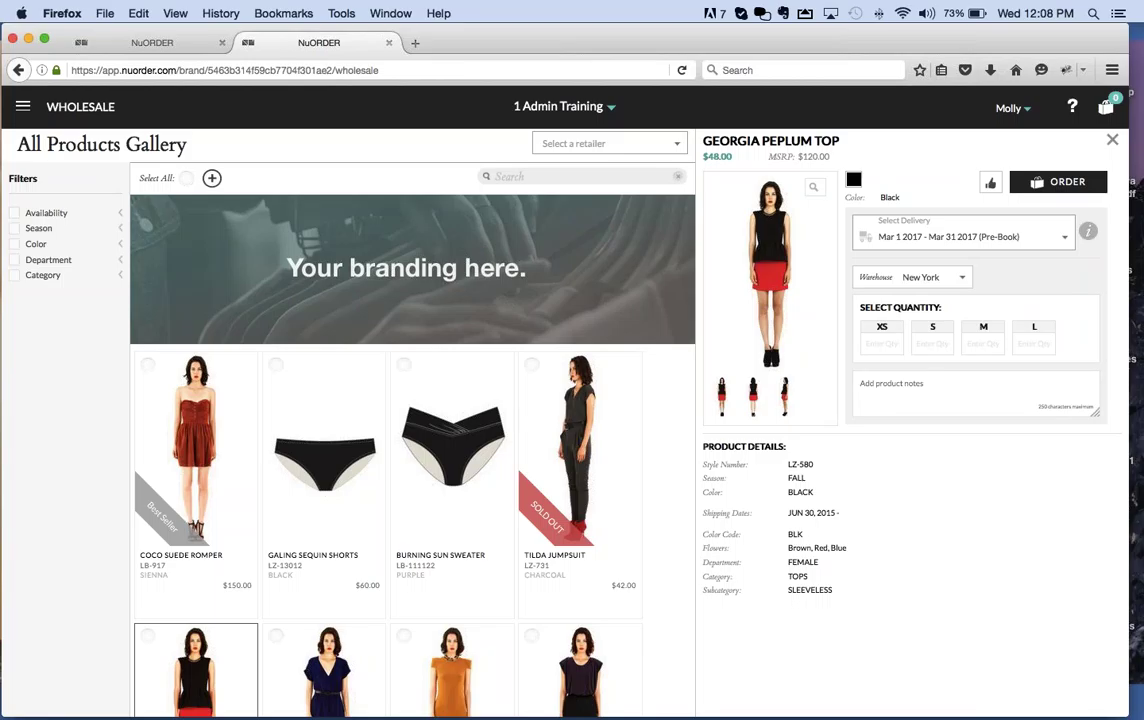
# Step: Change the Georgia Peplum Top's delivery to Aug 1 2016 - Aug 31 2016
pyautogui.click(1000, 241)
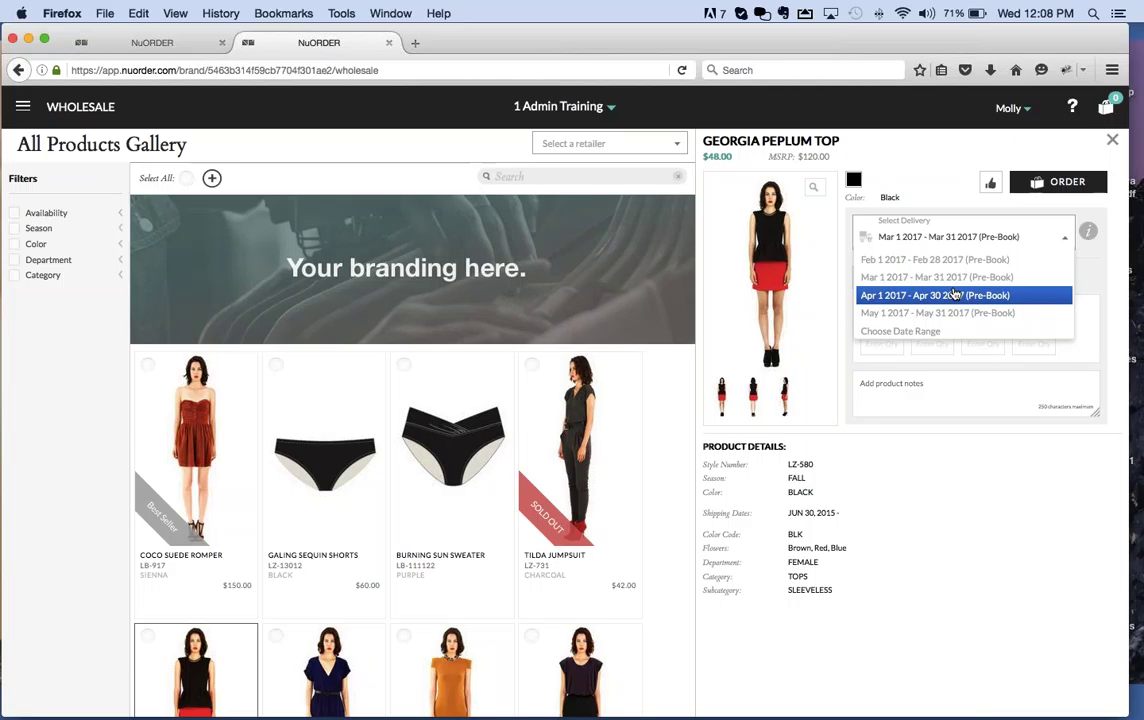
pyautogui.scroll(5, 955, 294)
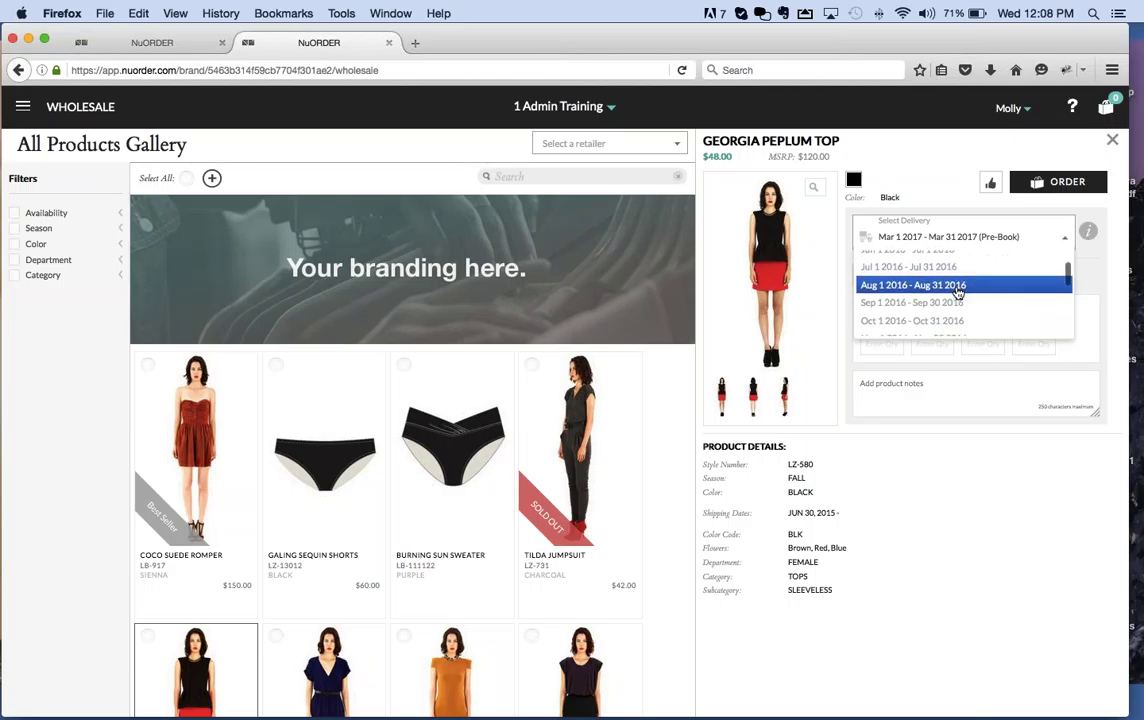
pyautogui.click(913, 285)
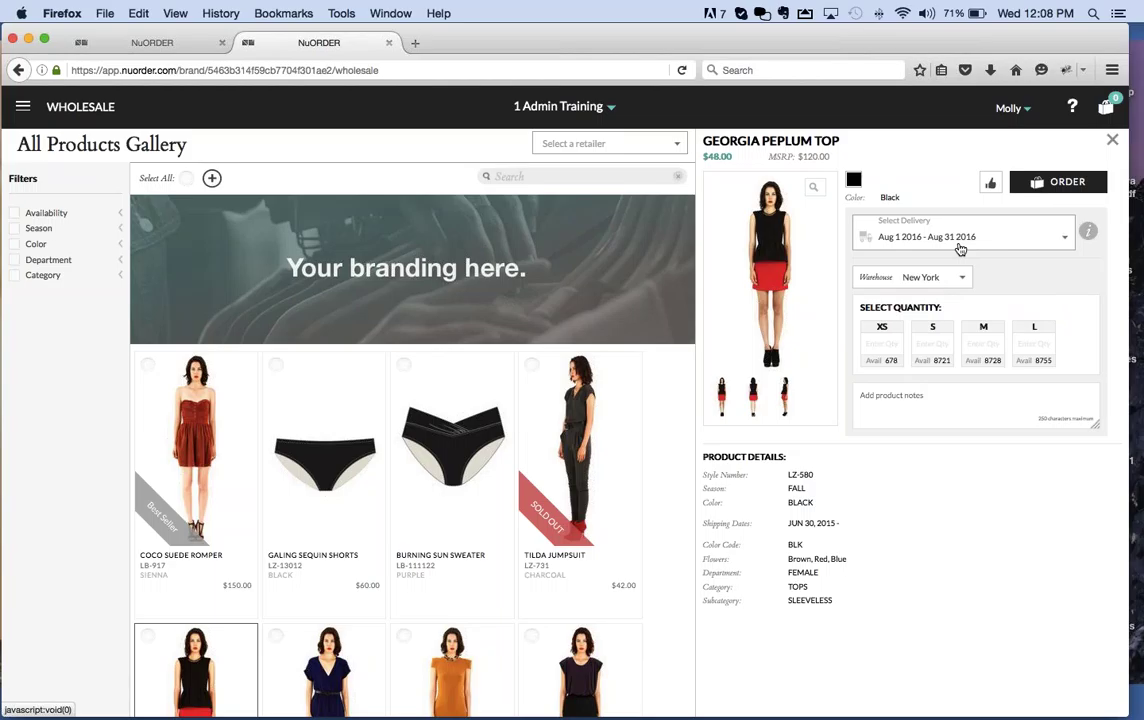
# Step: Set the Georgia Peplum Top's delivery to Jun 1 2016 - Jun 30 2016
pyautogui.click(960, 247)
pyautogui.scroll(2, 945, 299)
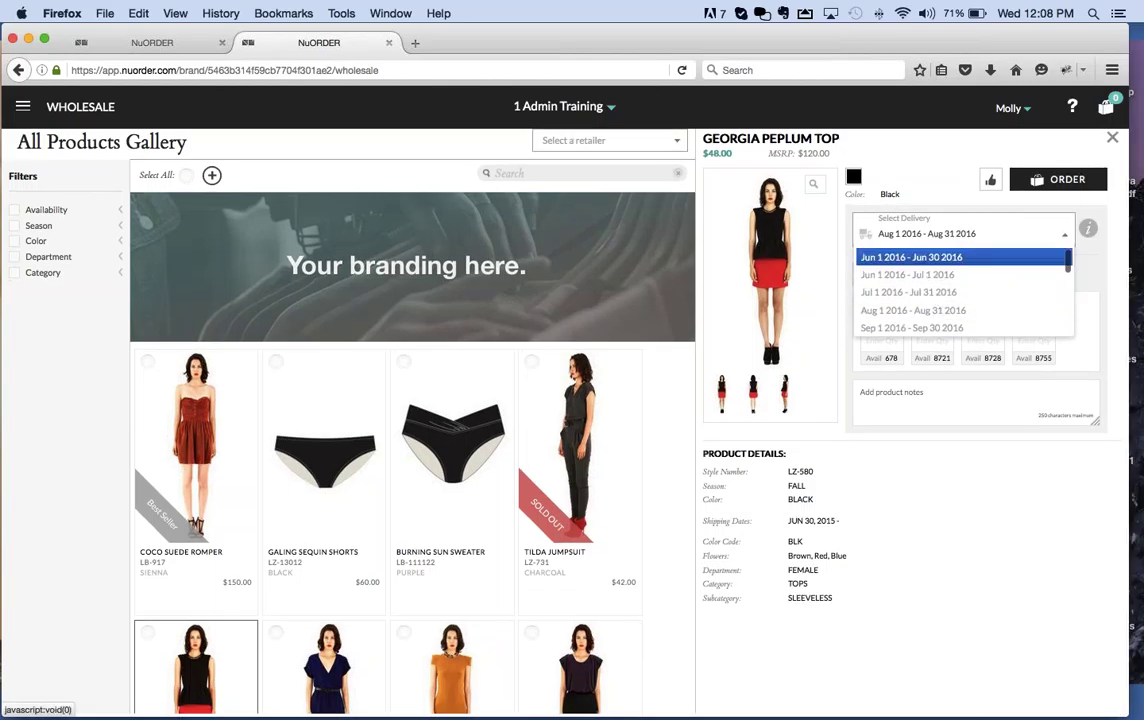
pyautogui.click(911, 257)
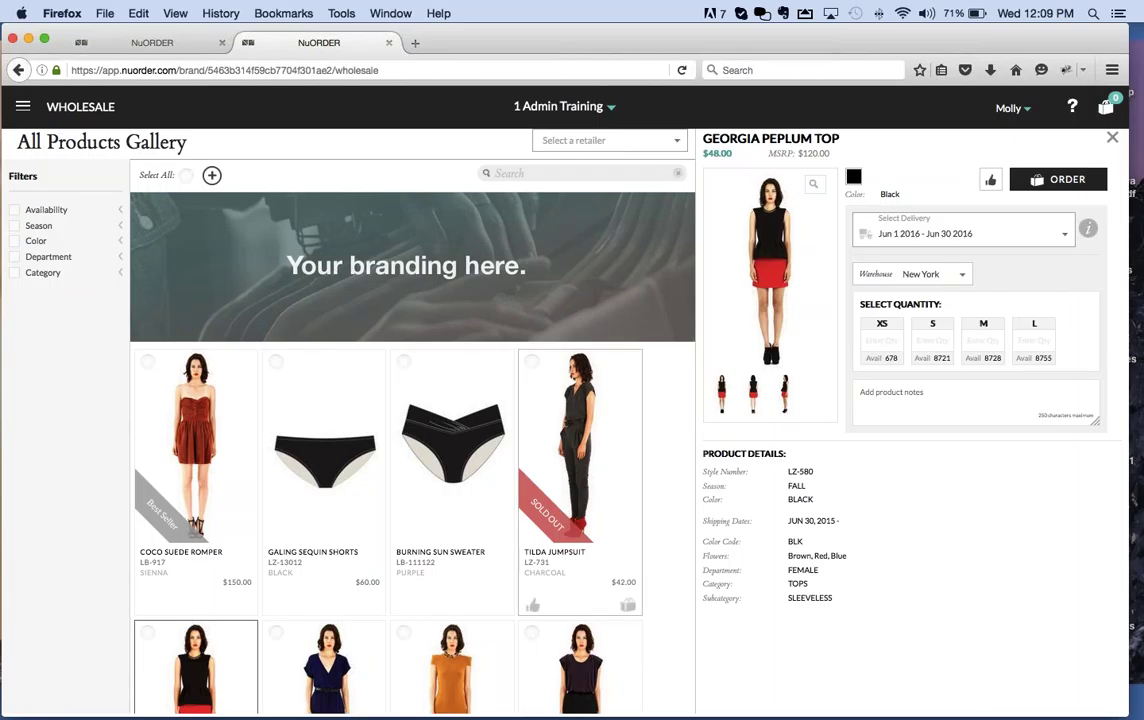
# Step: Open the Tilda Jumpsuit and examine its available delivery windows, leaving the selection as it is
pyautogui.click(558, 422)
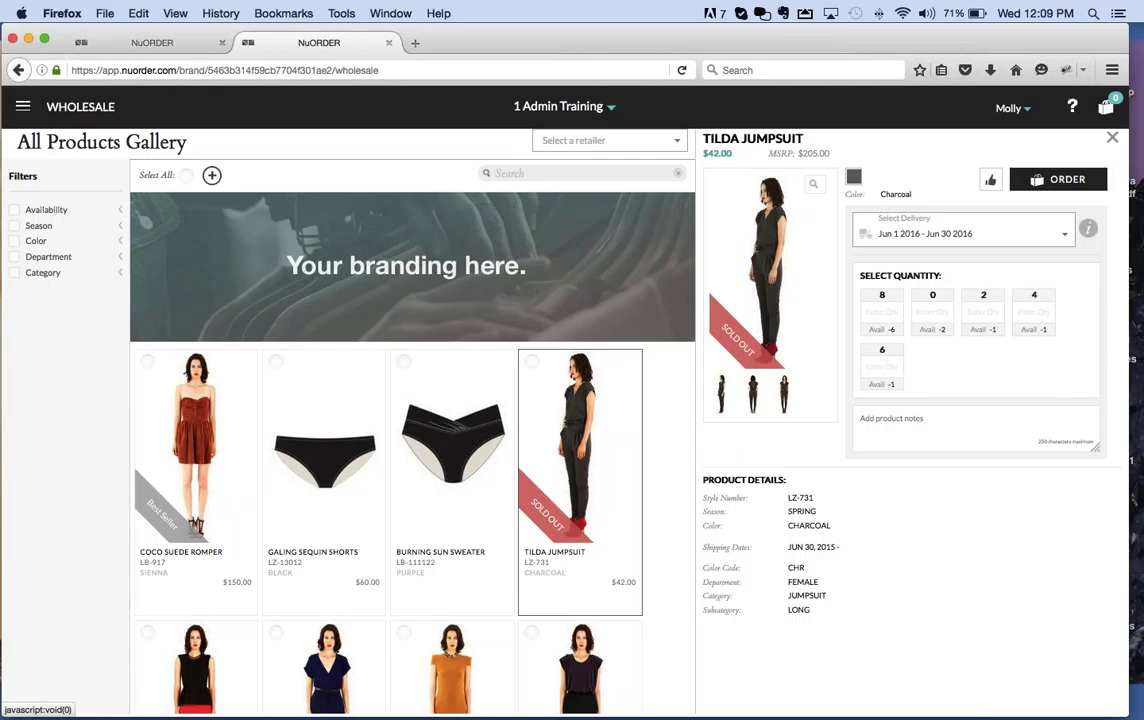
pyautogui.click(955, 233)
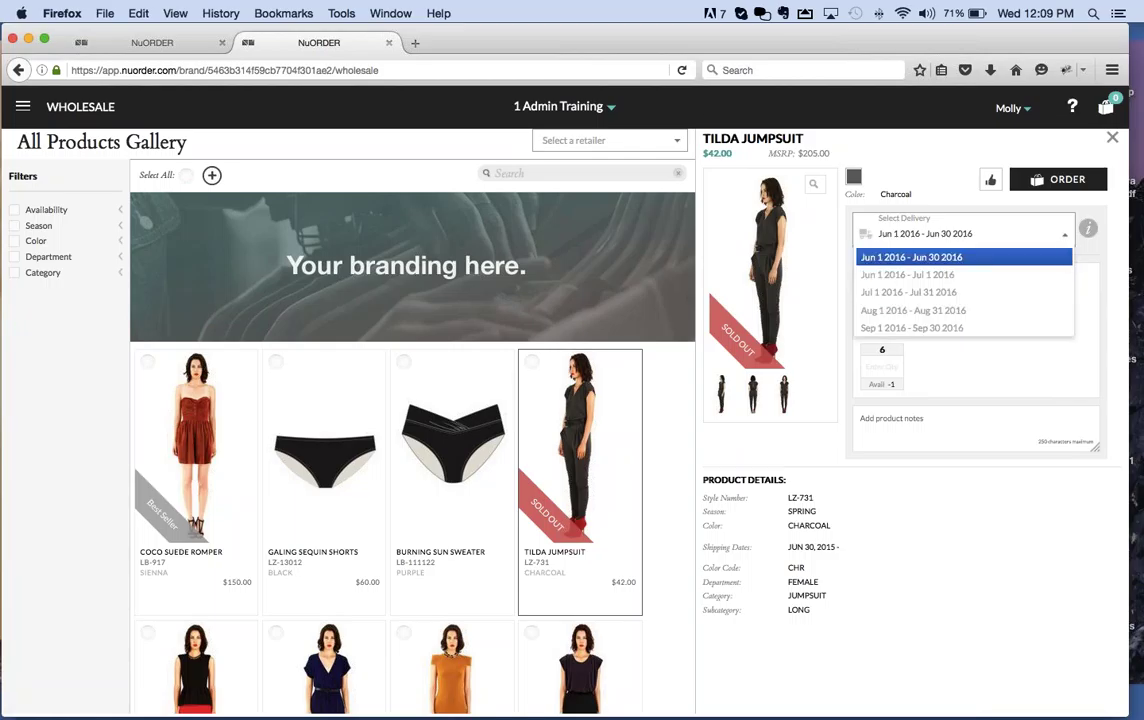
pyautogui.scroll(-5, 985, 270)
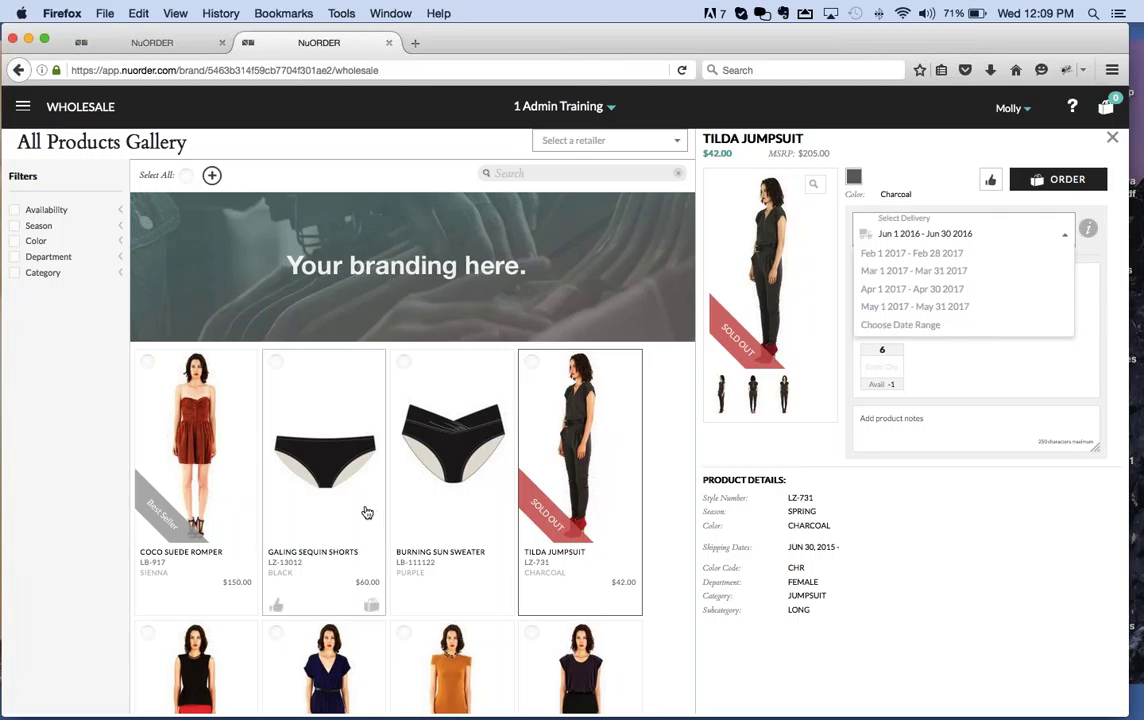
pyautogui.click(1037, 358)
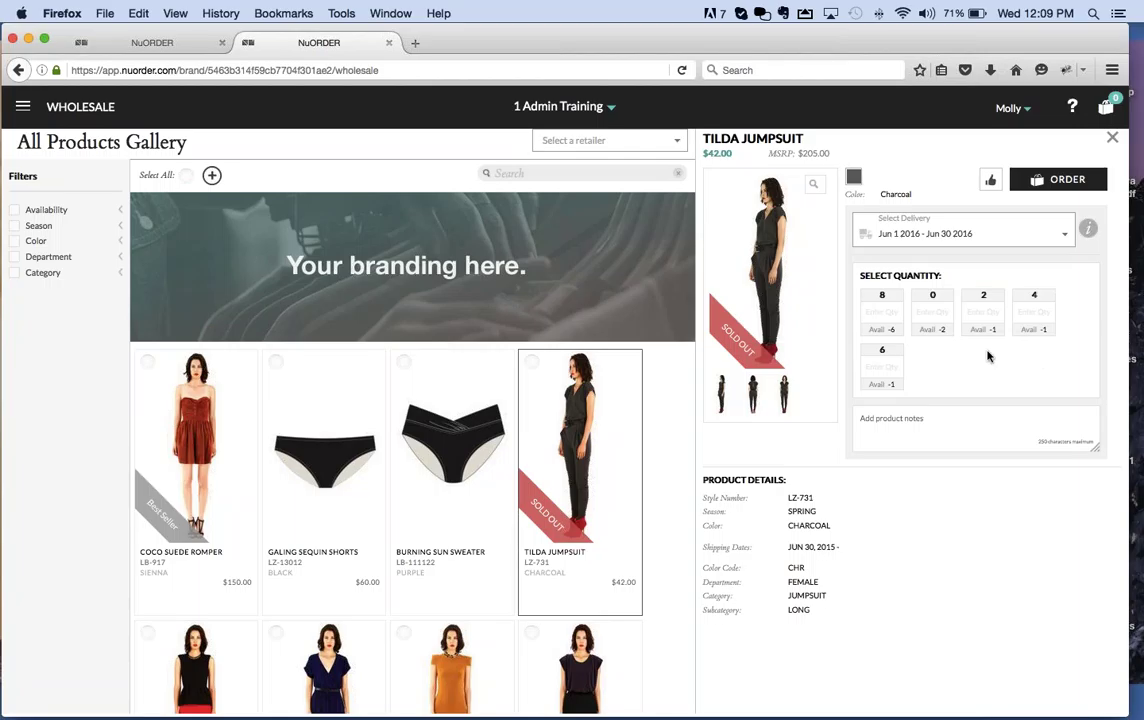
# Step: Add the Coco Suede Romper, Galing Sequin Shorts, Burning Sun Sweater, Tilda Jumpsuit, Georgia Peplum Top and Doillon Wrap Dress to the order
pyautogui.click(244, 606)
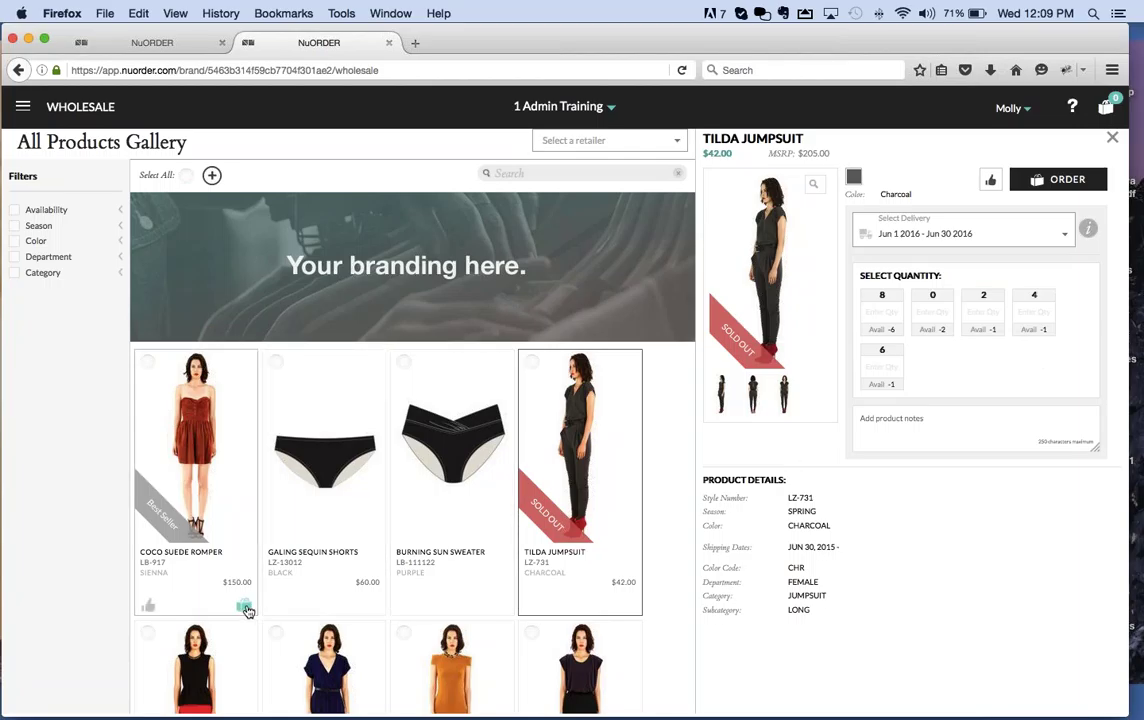
pyautogui.click(372, 606)
pyautogui.click(499, 606)
pyautogui.click(627, 606)
pyautogui.scroll(-3, 384, 477)
pyautogui.scroll(-3, 384, 477)
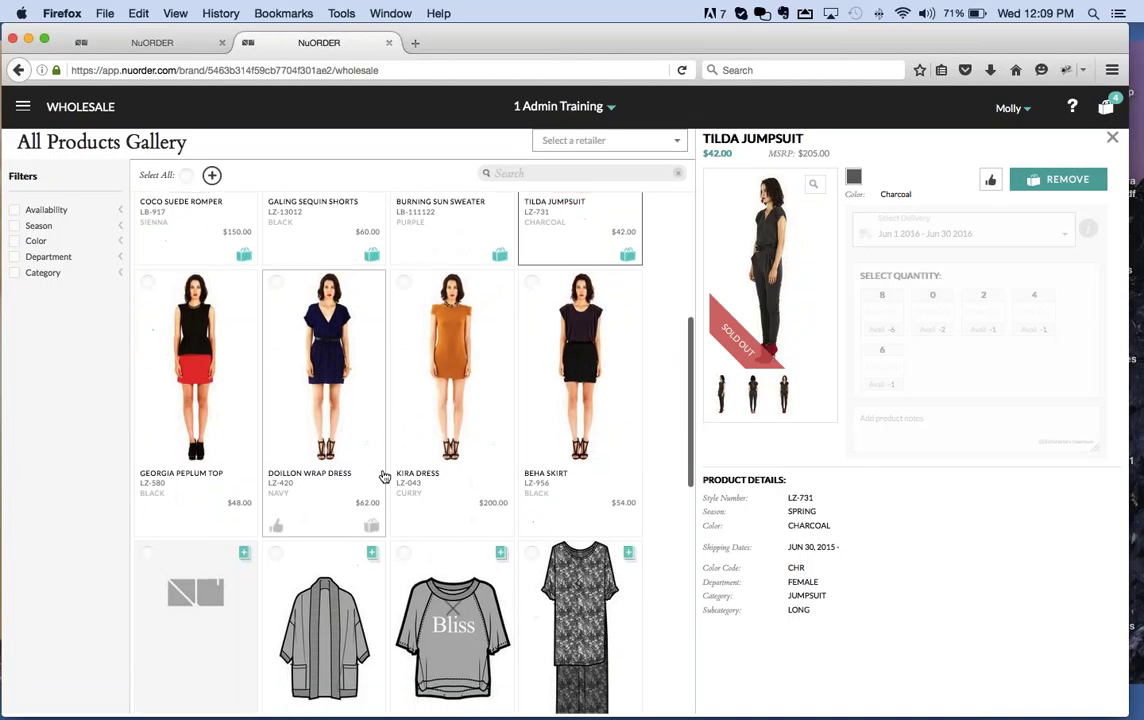
pyautogui.click(244, 525)
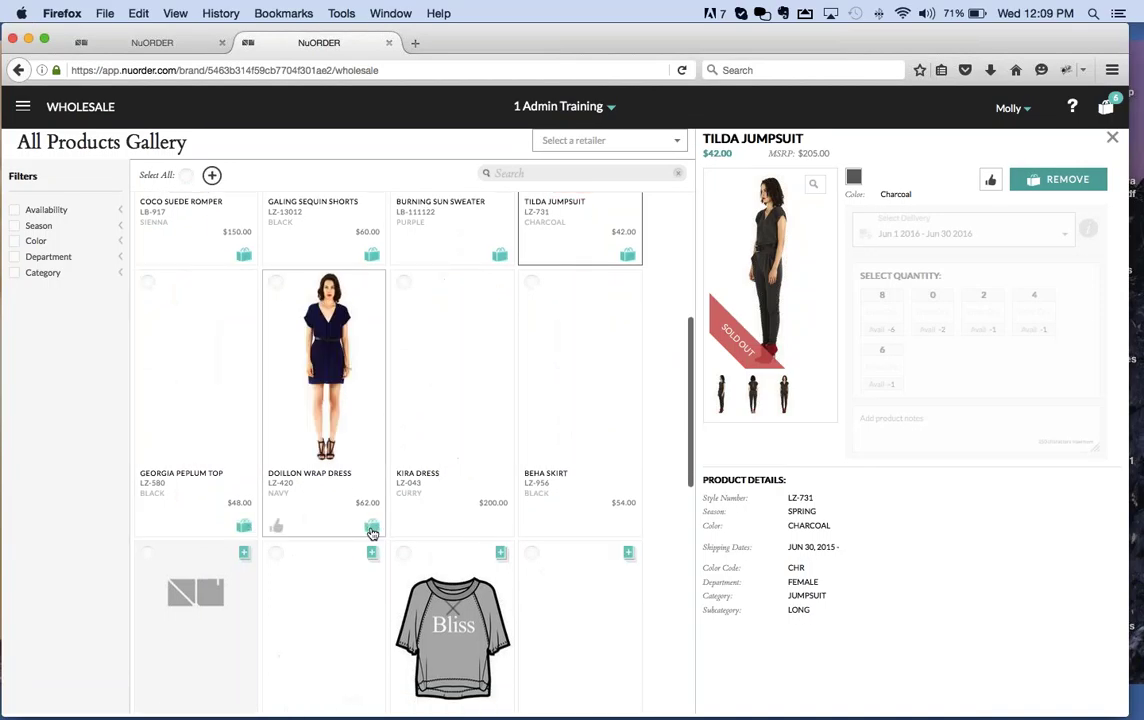
pyautogui.scroll(5, 536, 498)
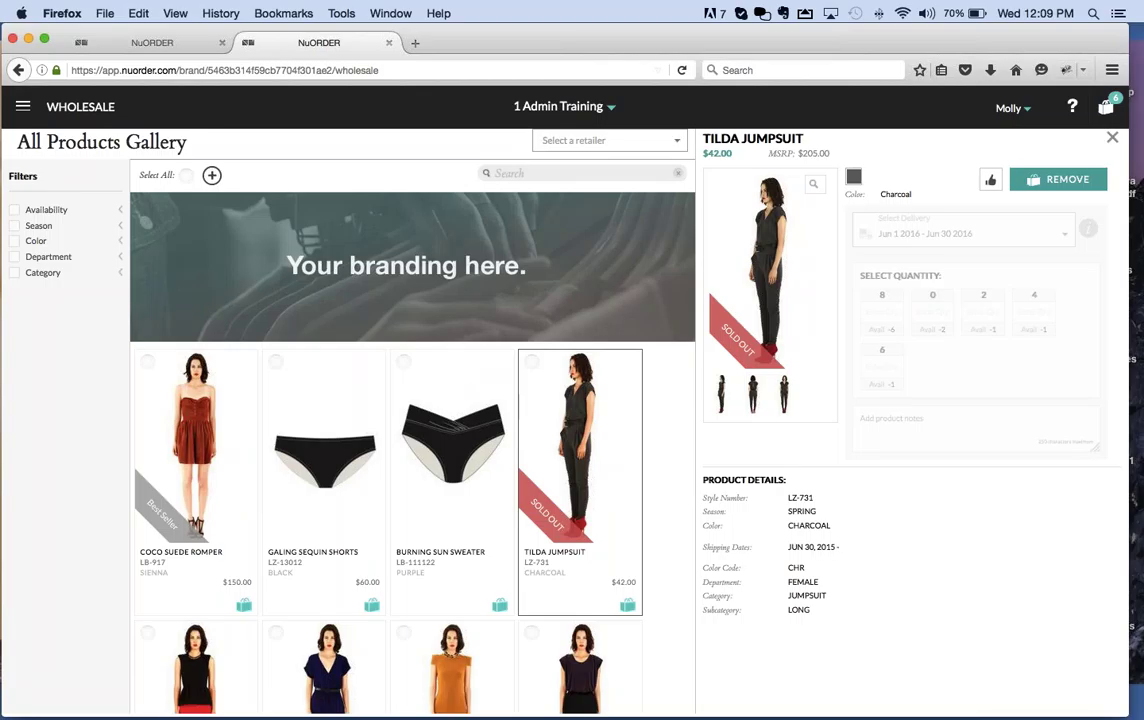
# Step: In the working order's items and deliveries, change the Doillon Wrap Dress's delivery to Aug 1 2016 - Aug 31 2016, applied to This Product Only
pyautogui.click(1106, 112)
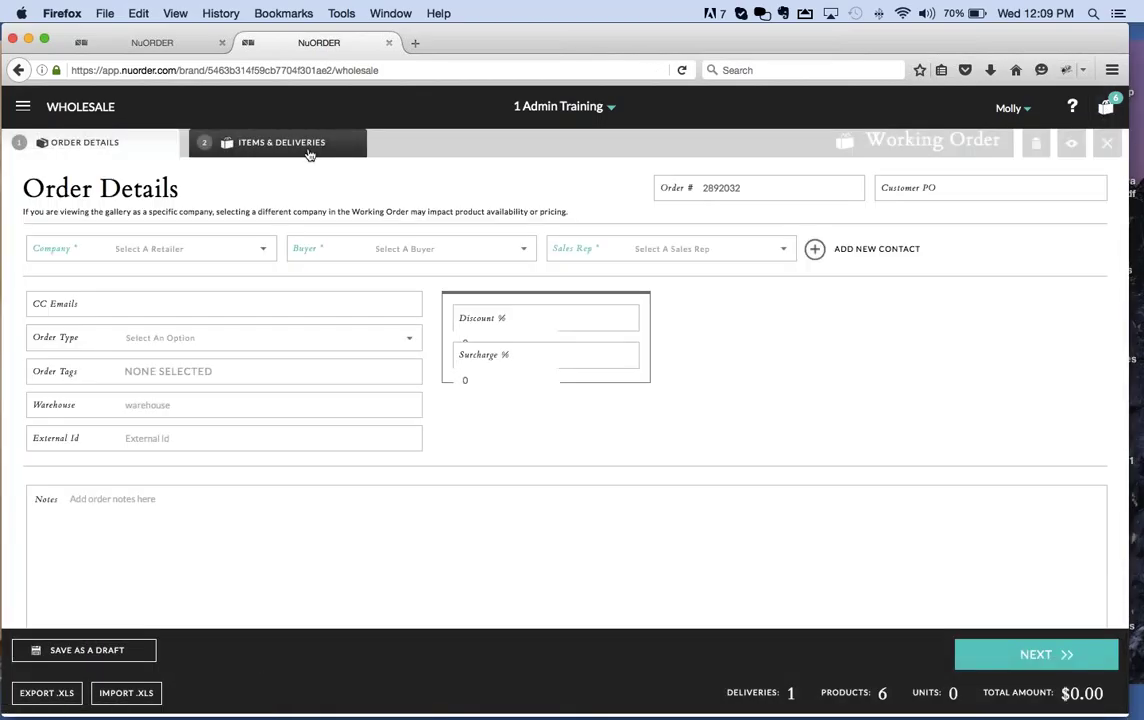
pyautogui.click(277, 142)
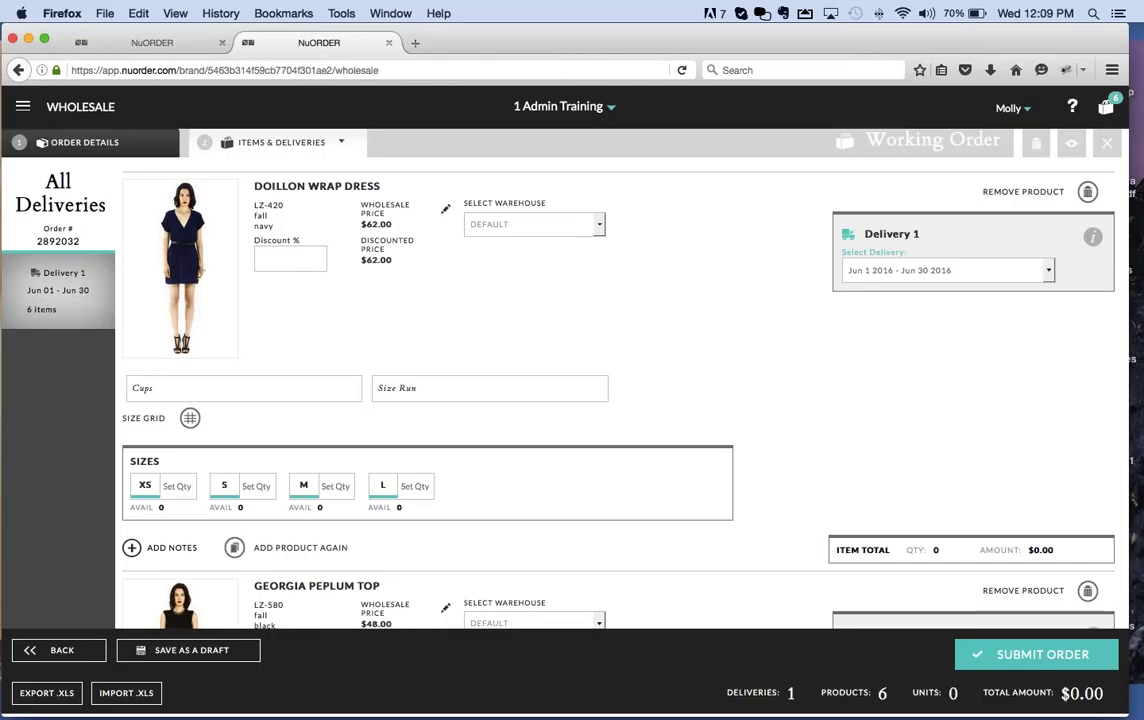
pyautogui.click(896, 274)
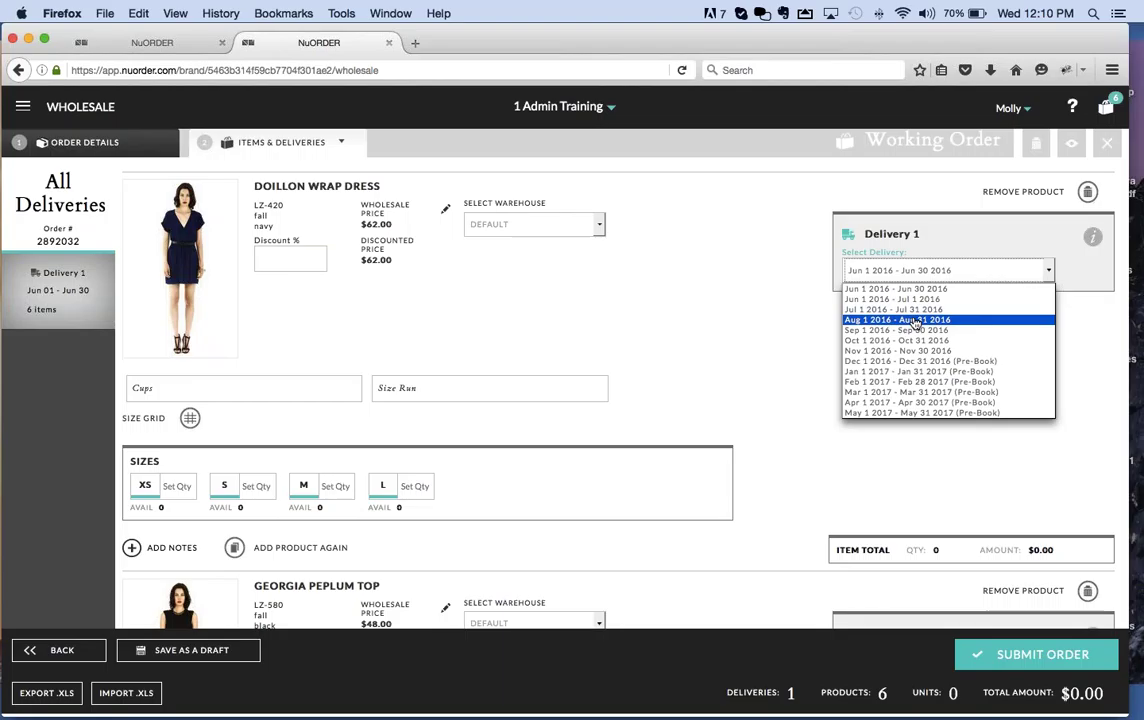
pyautogui.click(868, 320)
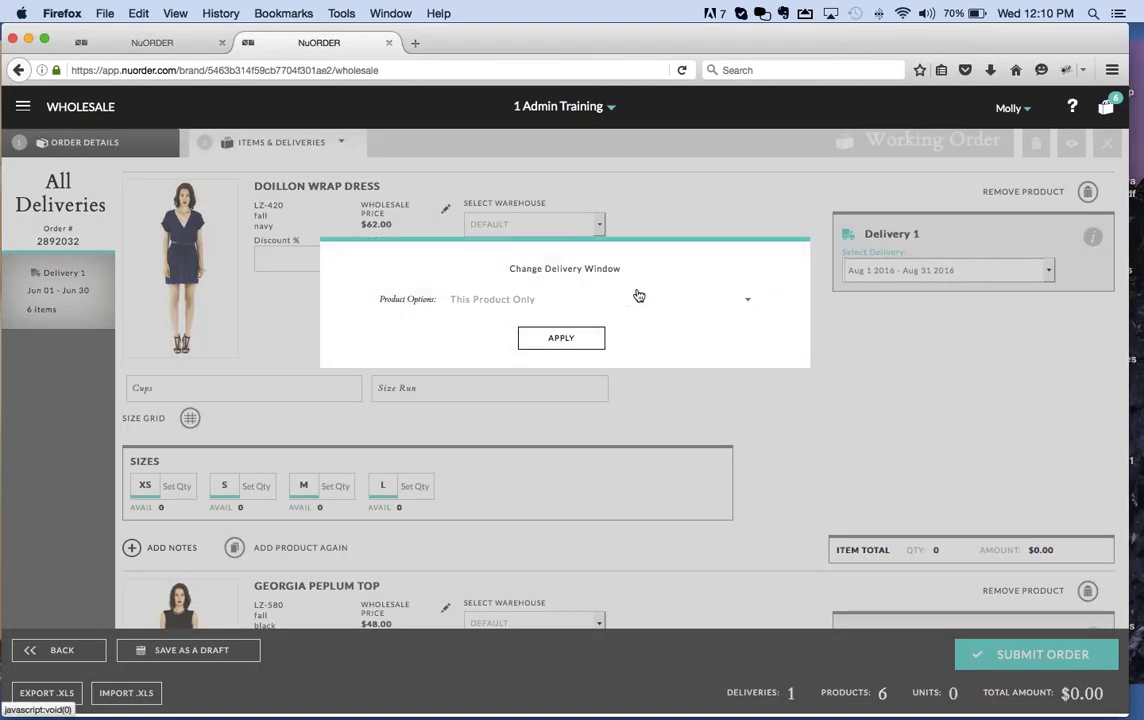
pyautogui.click(550, 303)
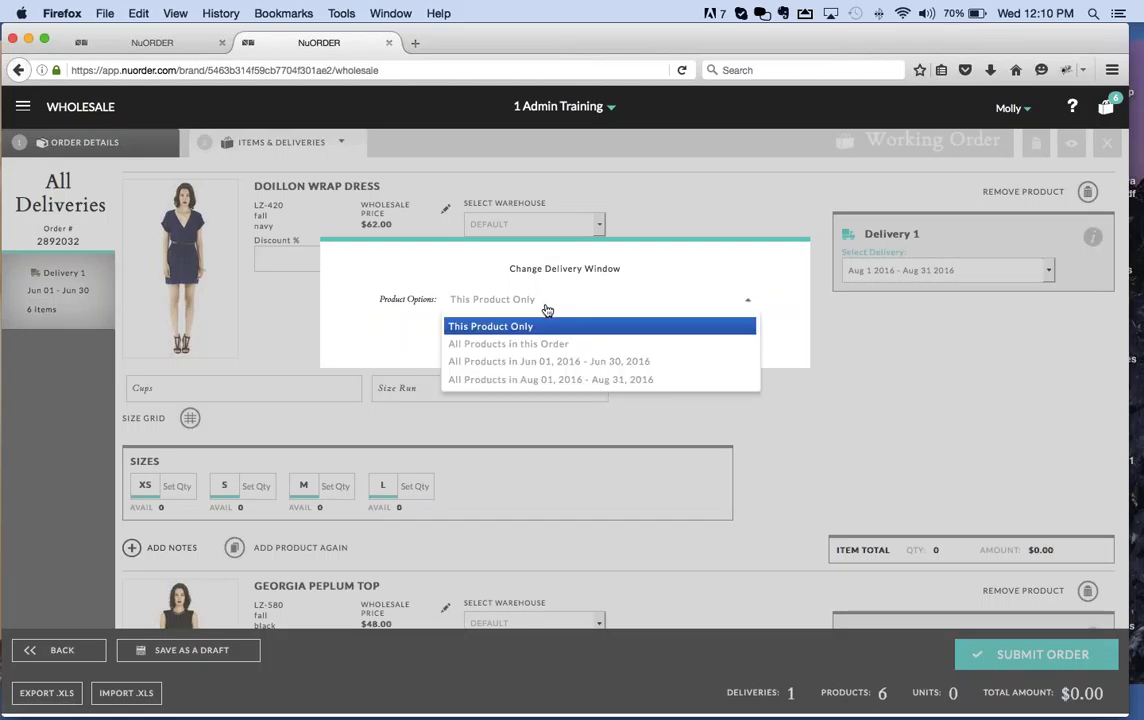
pyautogui.click(594, 335)
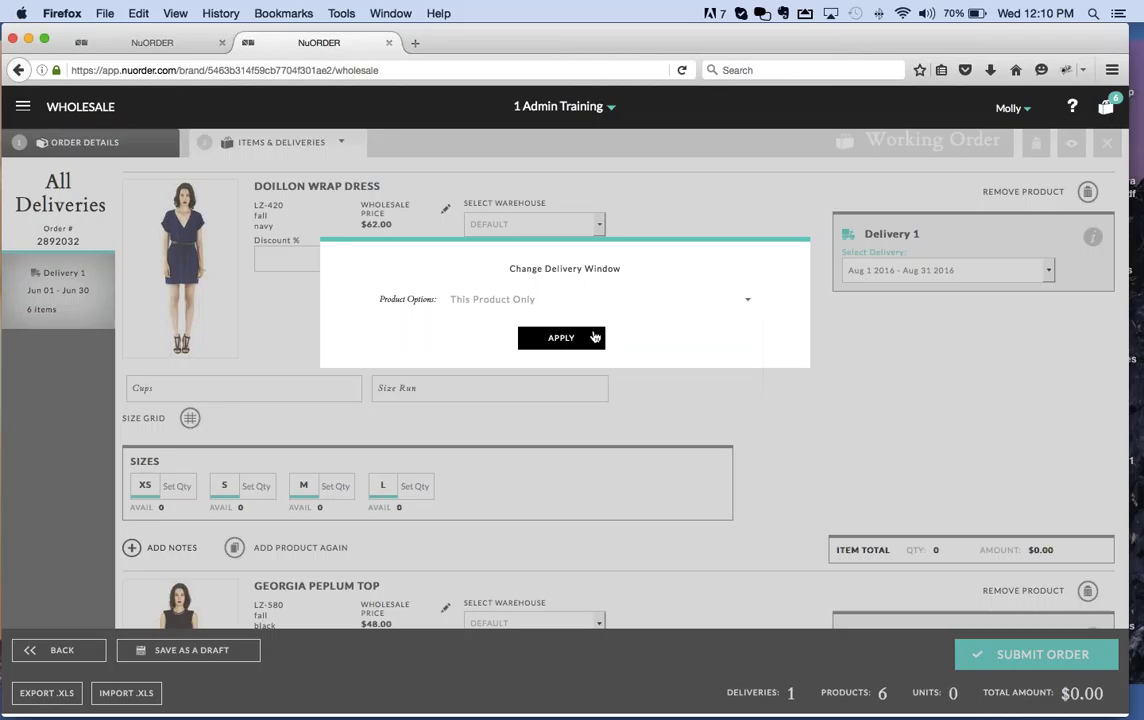
pyautogui.click(594, 337)
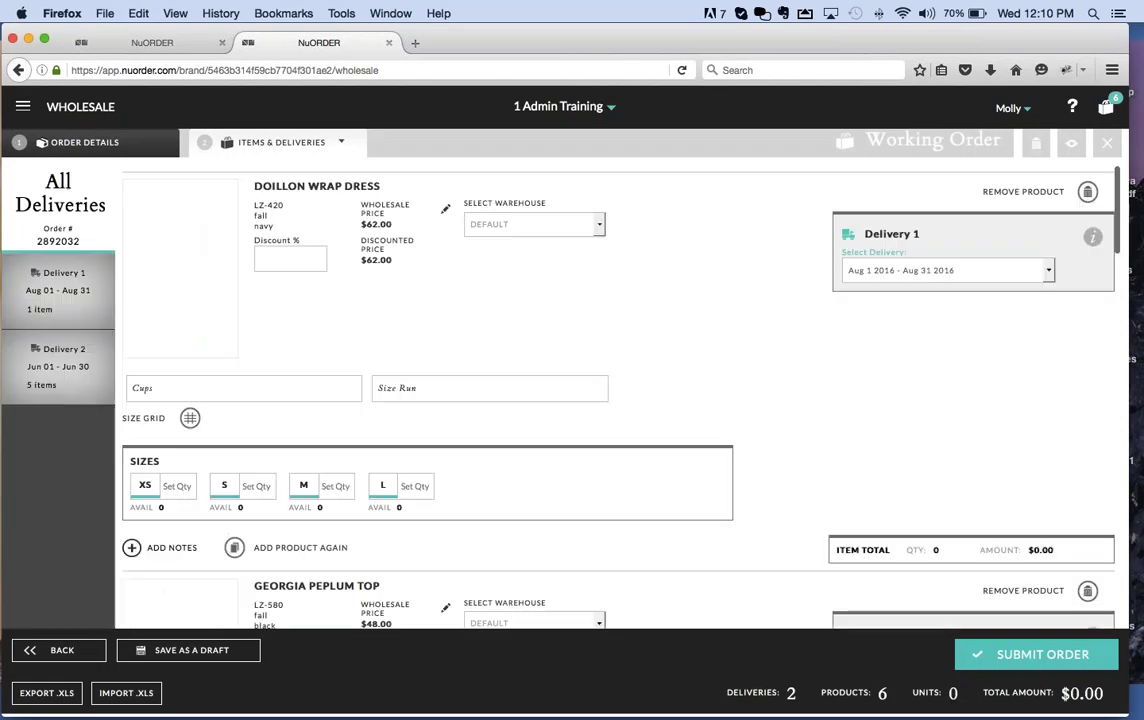